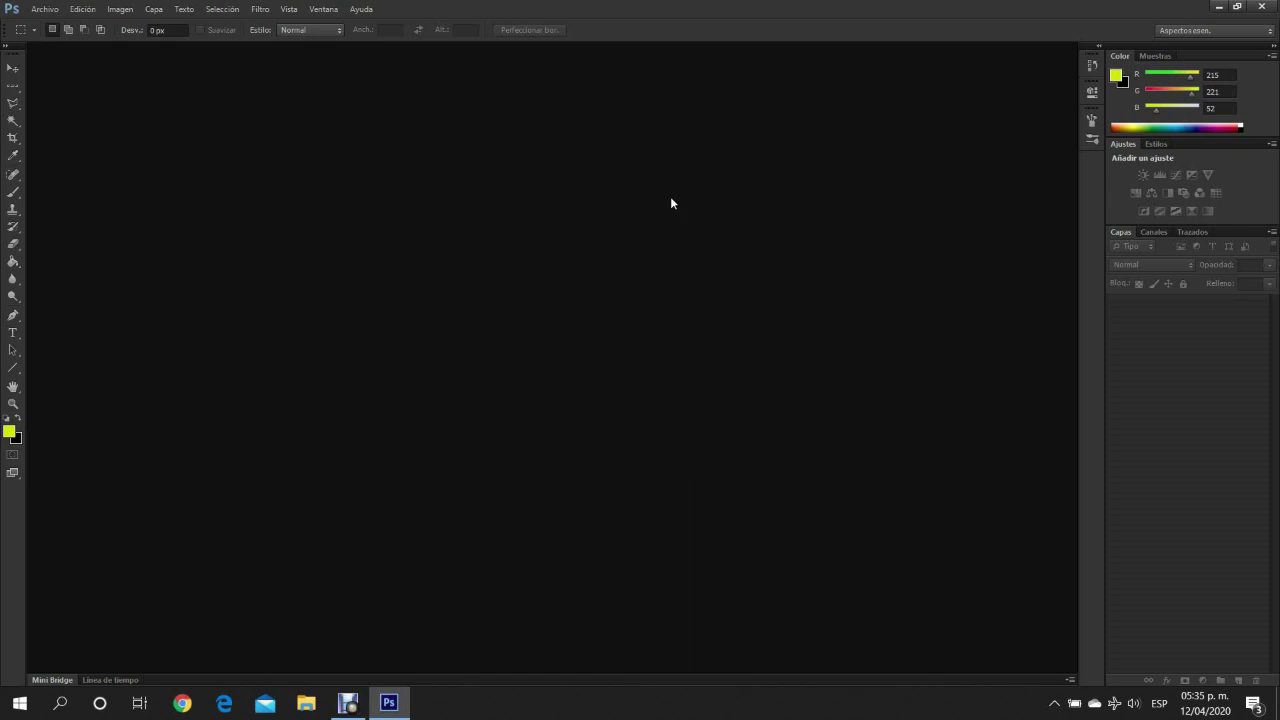
Start a new document and name it Ejercicio 1.
left_click(44, 9)
left_click(59, 28)
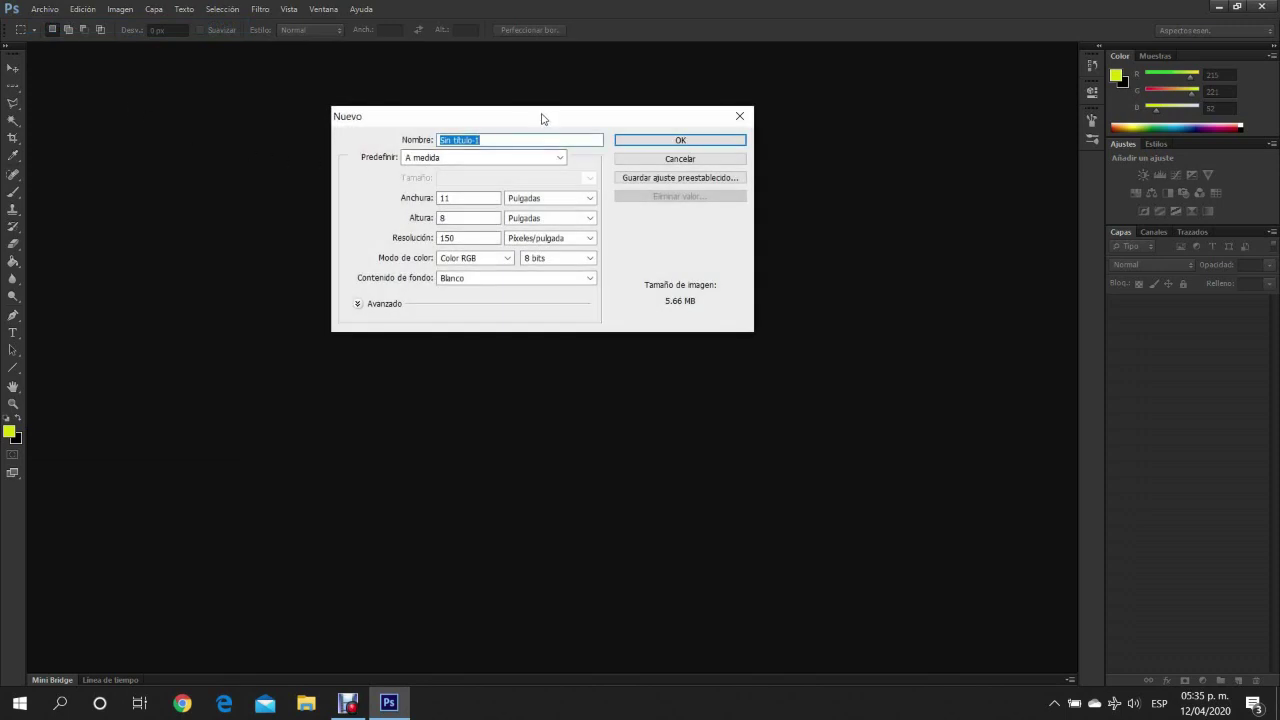
left_click_drag(543, 117, 577, 184)
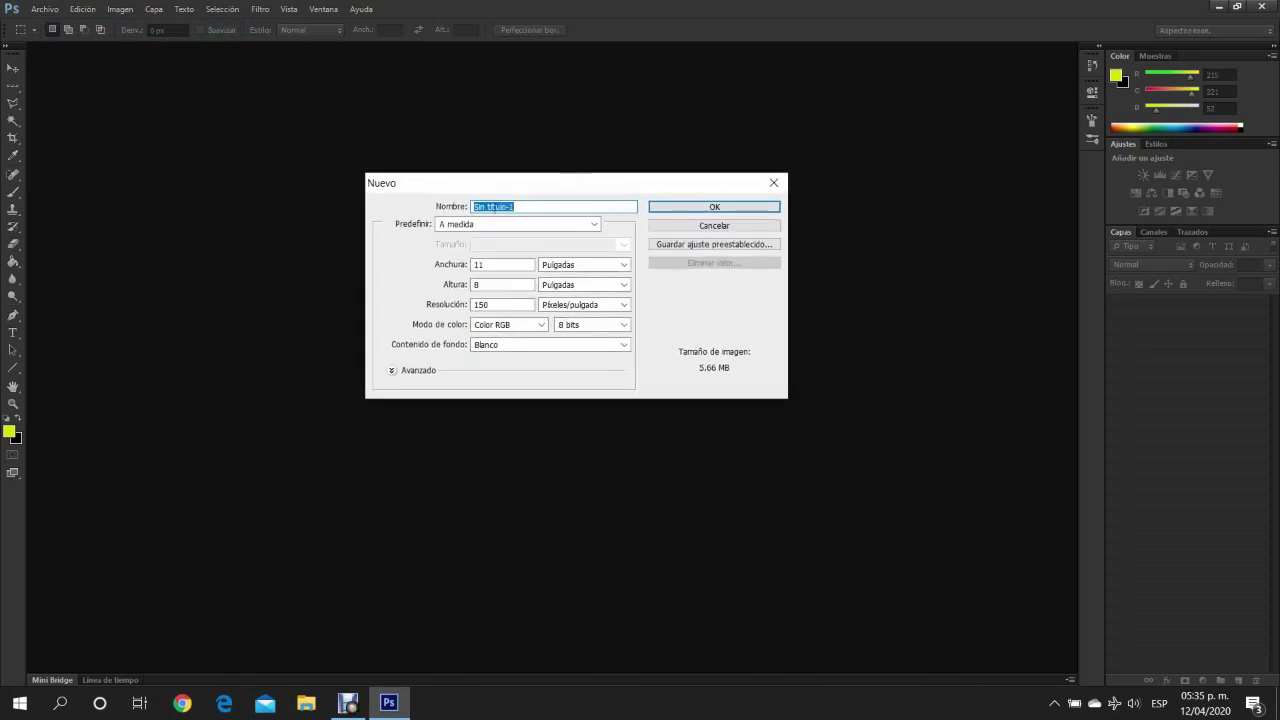
left_click(513, 206)
left_click_drag(520, 206, 471, 206)
type("E")
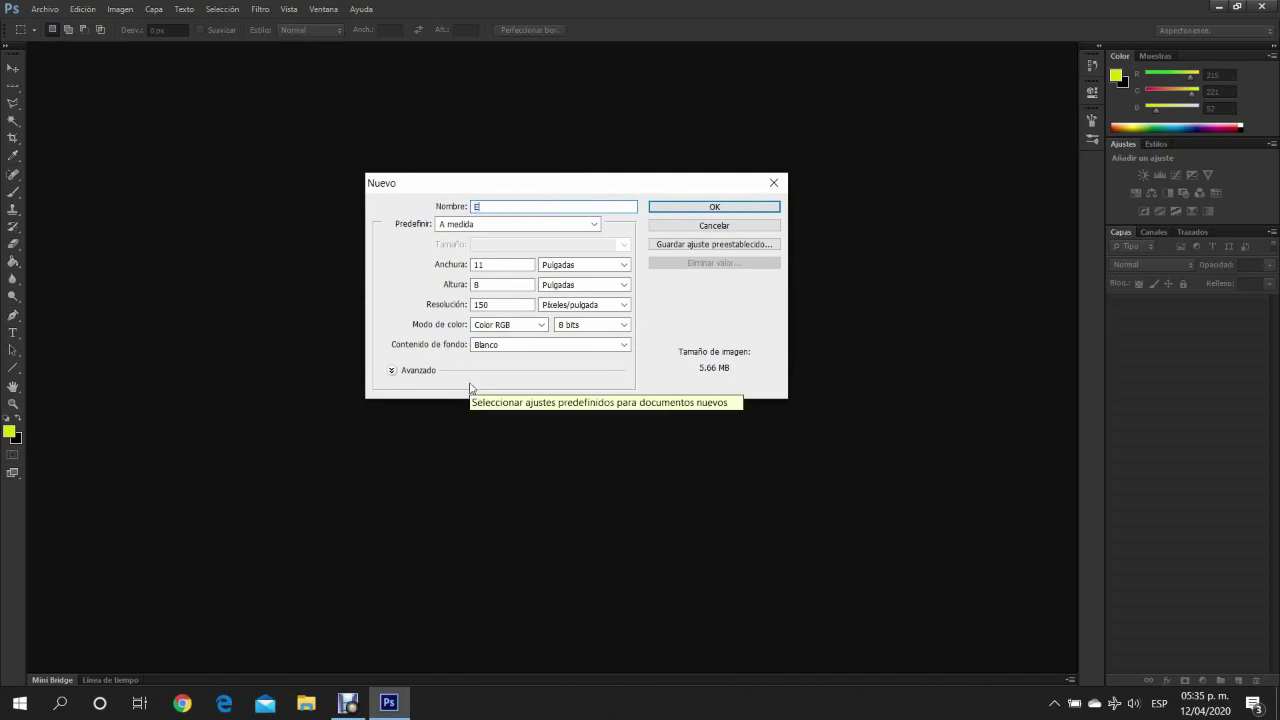
type("jercicio 1")
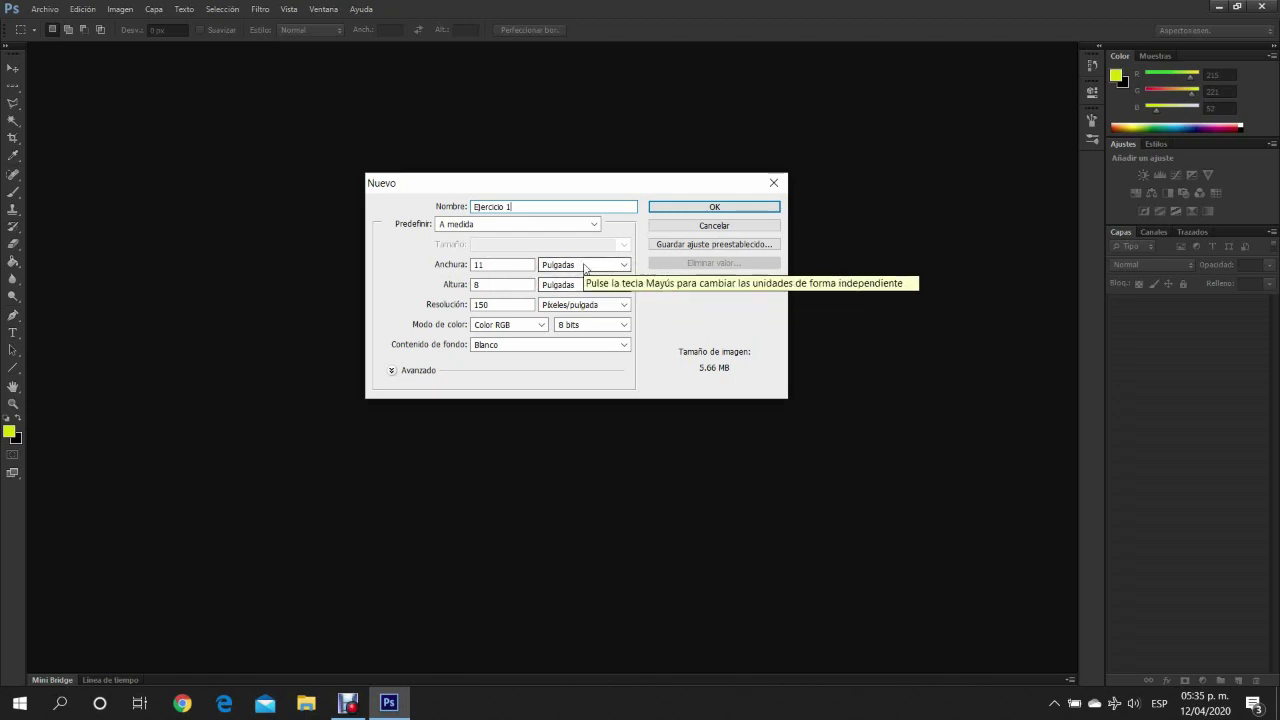
Try centimetre units with a 60 × 90 size.
left_click(577, 267)
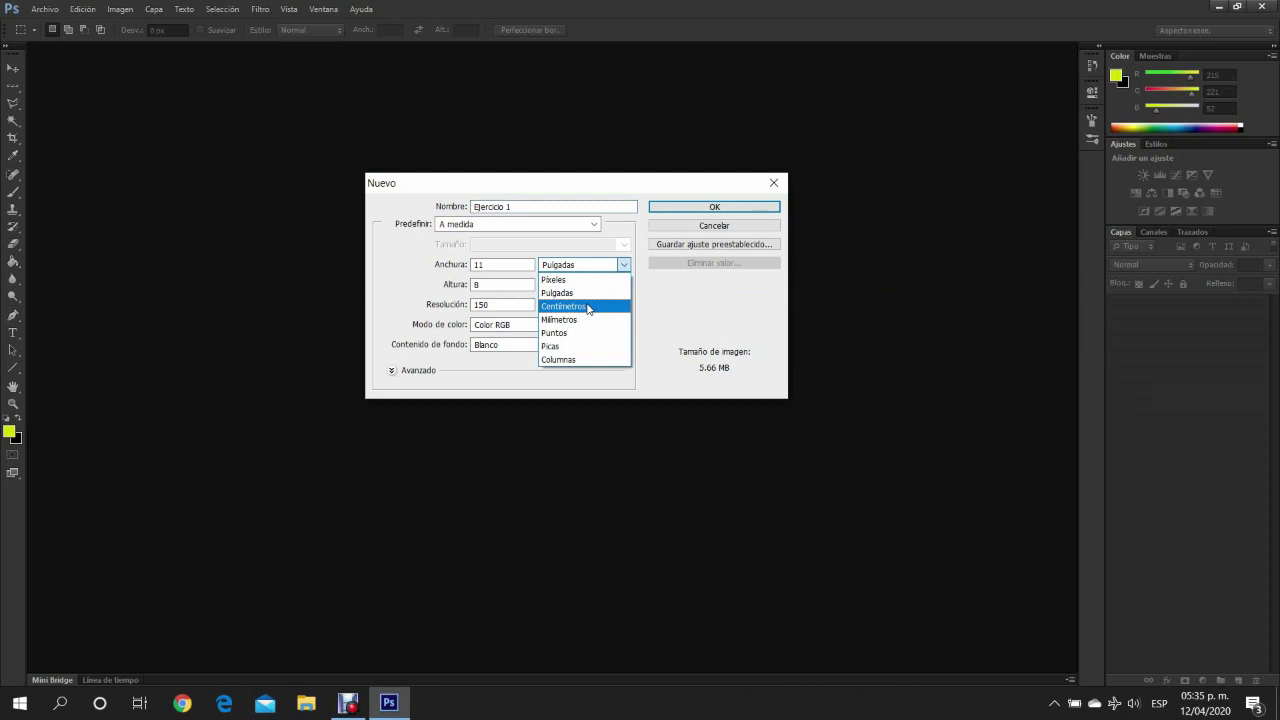
left_click(588, 307)
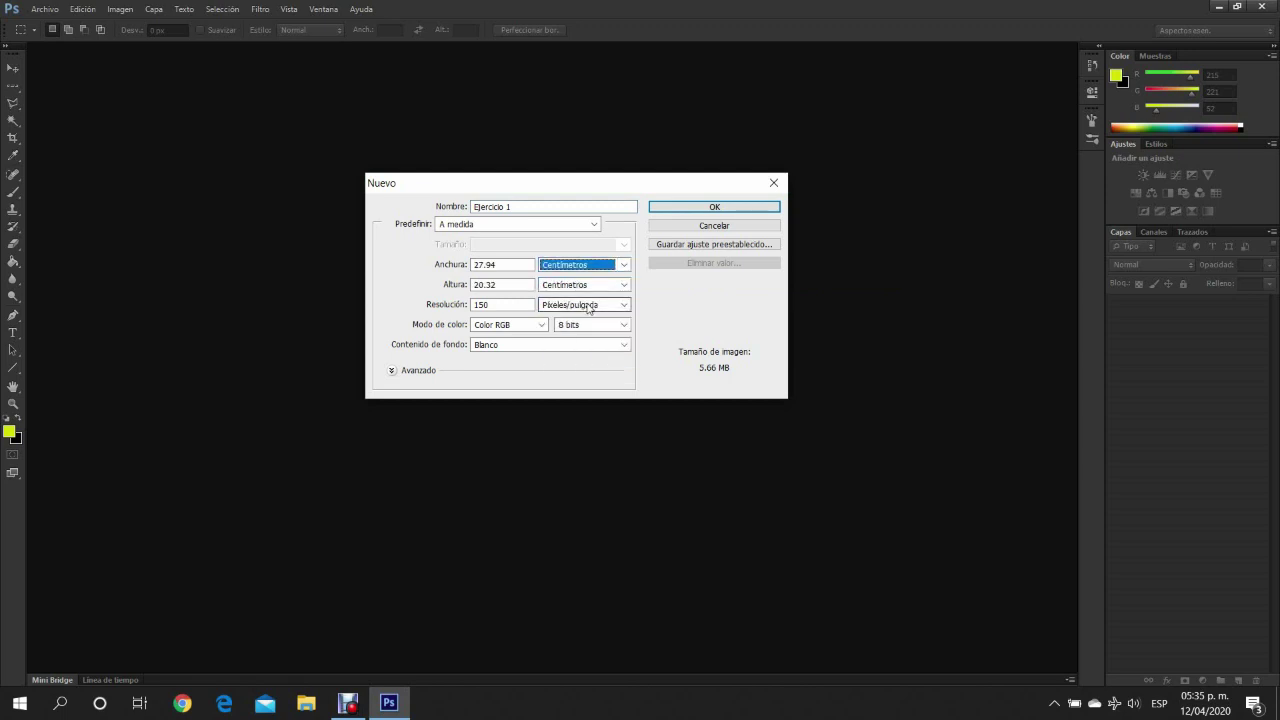
left_click_drag(520, 264, 473, 264)
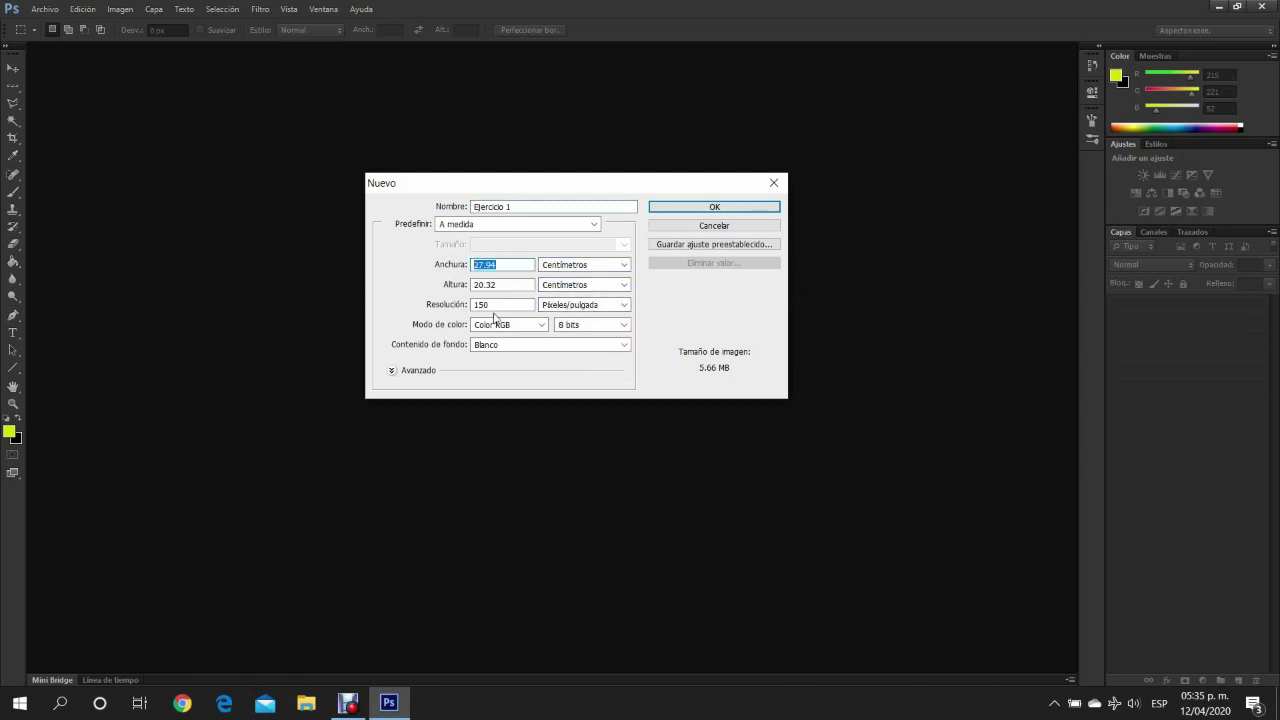
type("60")
key("Tab")
type("90")
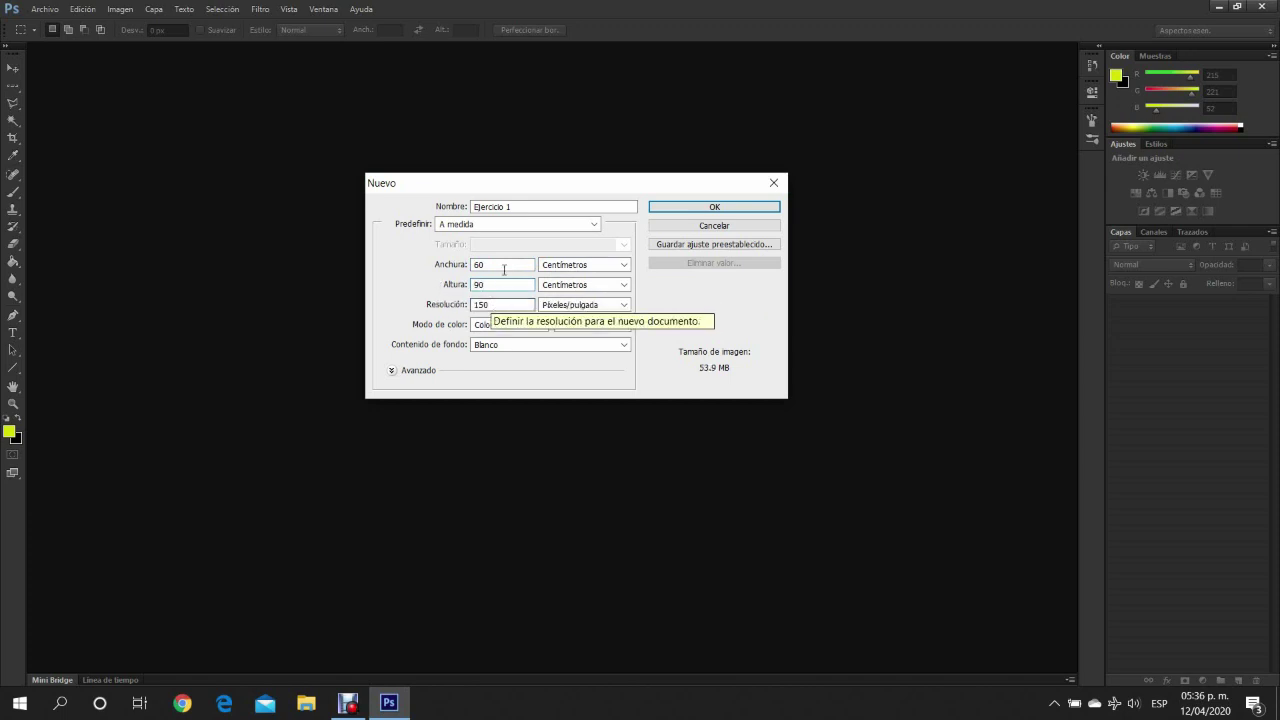
key("Tab")
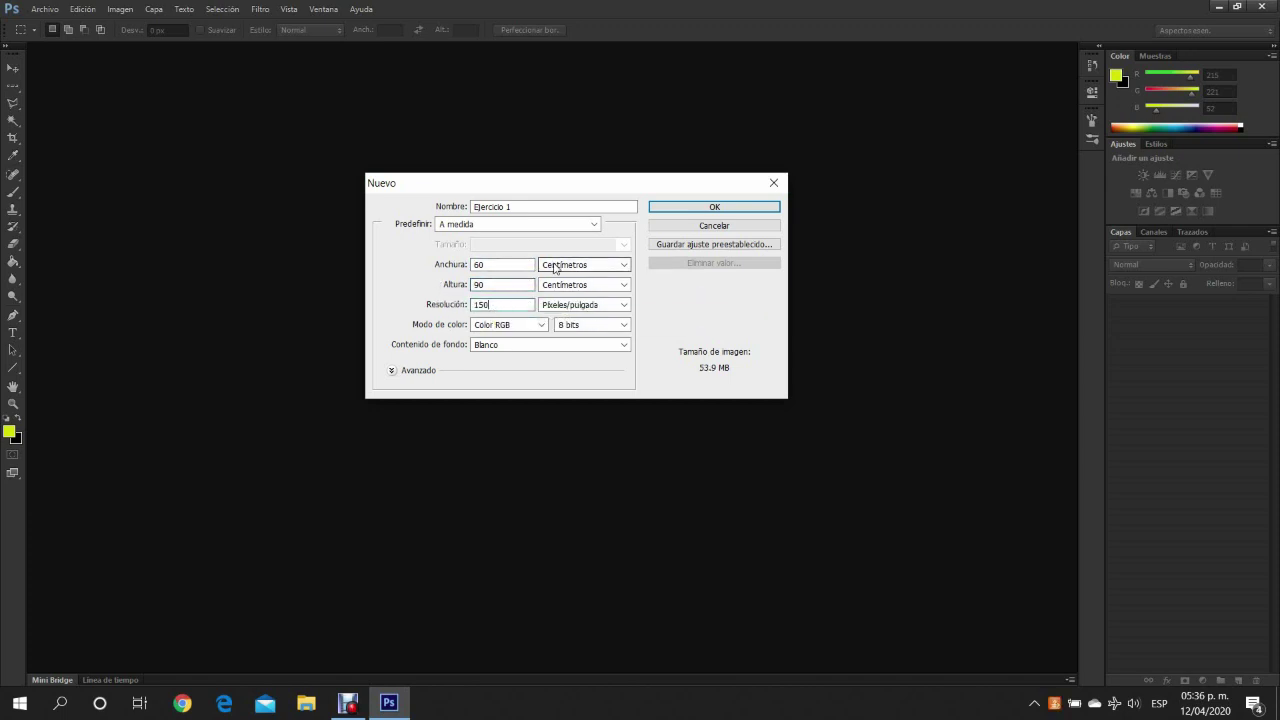
Switch the size back to inches at 11 × 8.
left_click(555, 268)
left_click(565, 286)
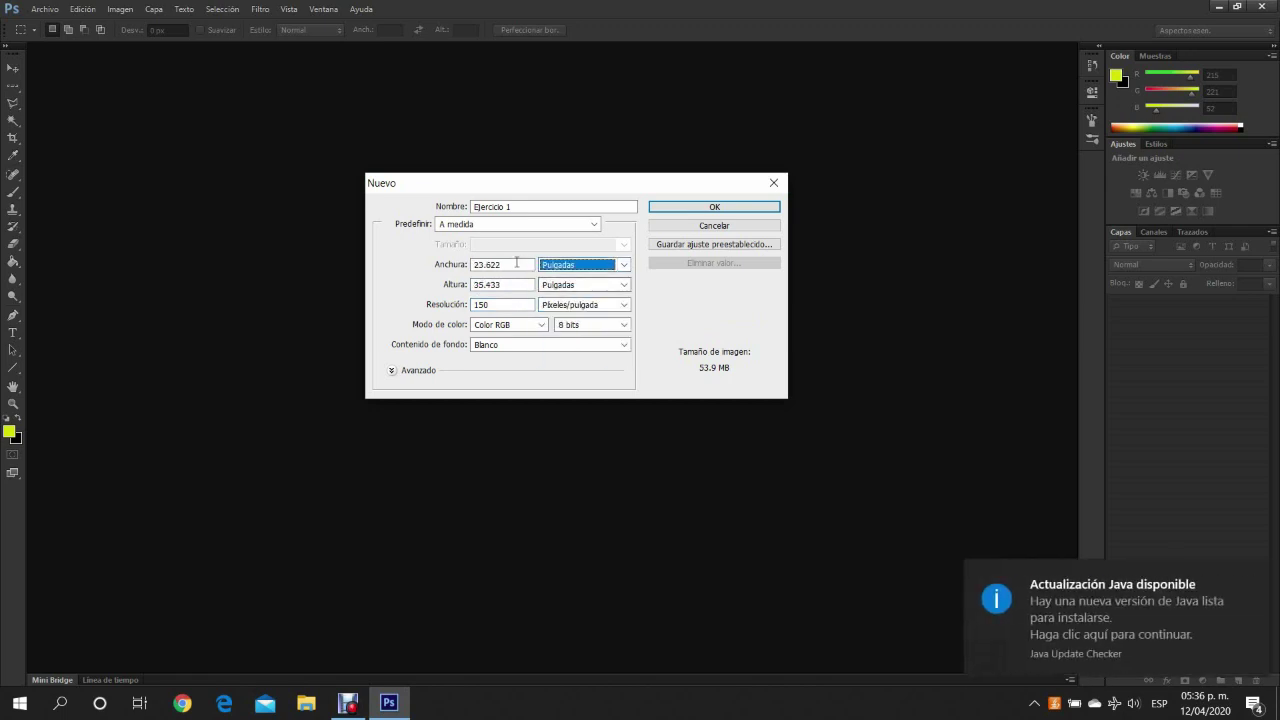
left_click_drag(517, 263, 450, 273)
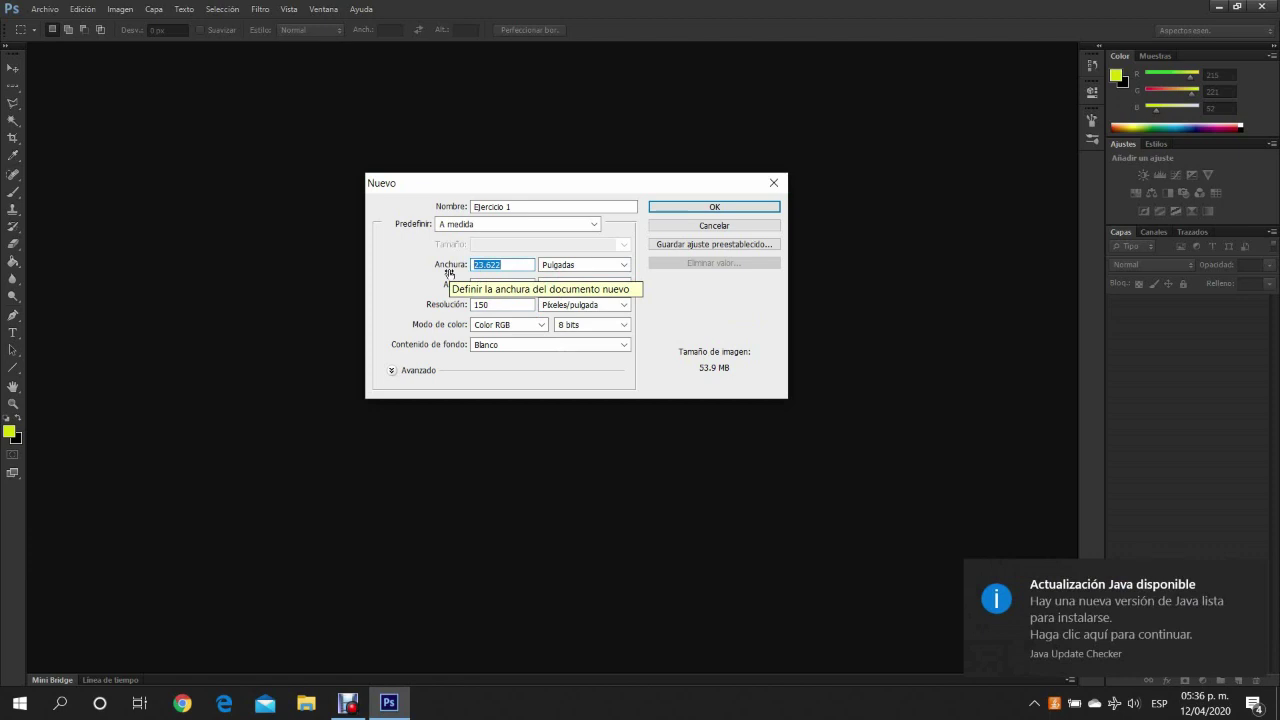
type("11")
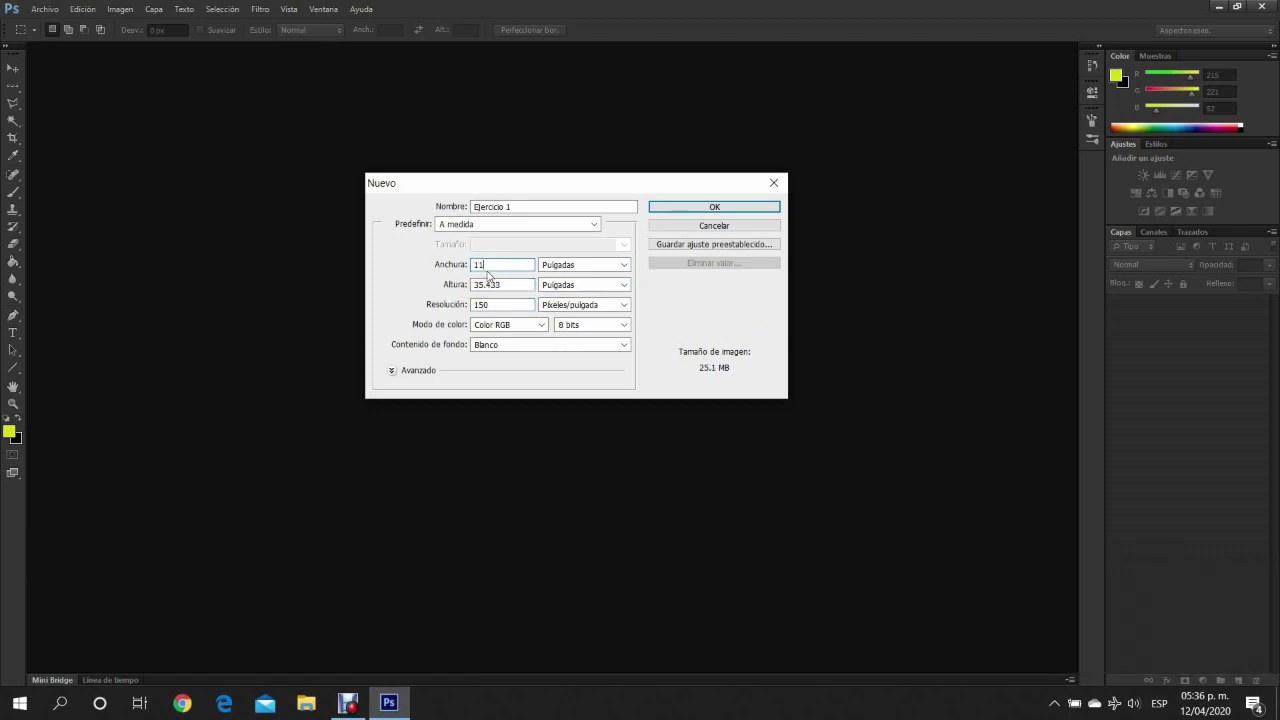
left_click_drag(510, 284, 456, 284)
type("8")
key("Tab")
left_click(492, 304)
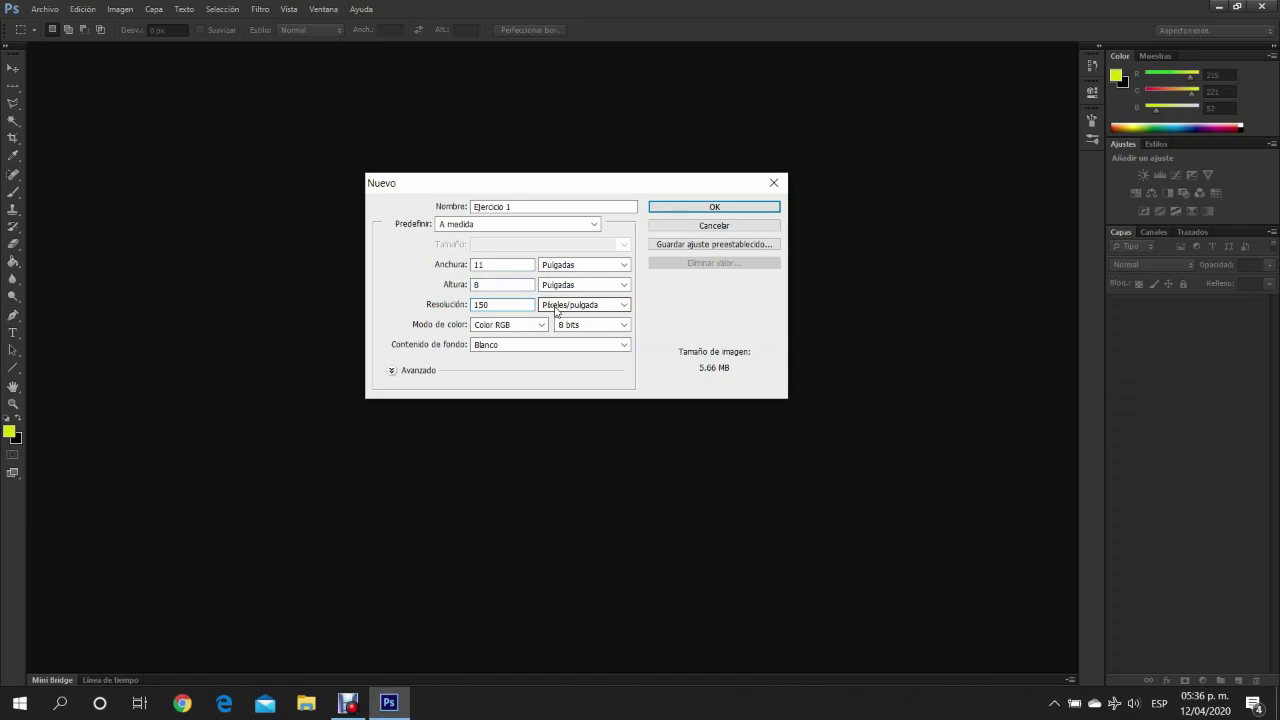
Change the resolution to 300, then back to 150 pixels per inch.
double_click(474, 304)
type("3")
type("00")
left_click_drag(516, 304, 471, 304)
type("150")
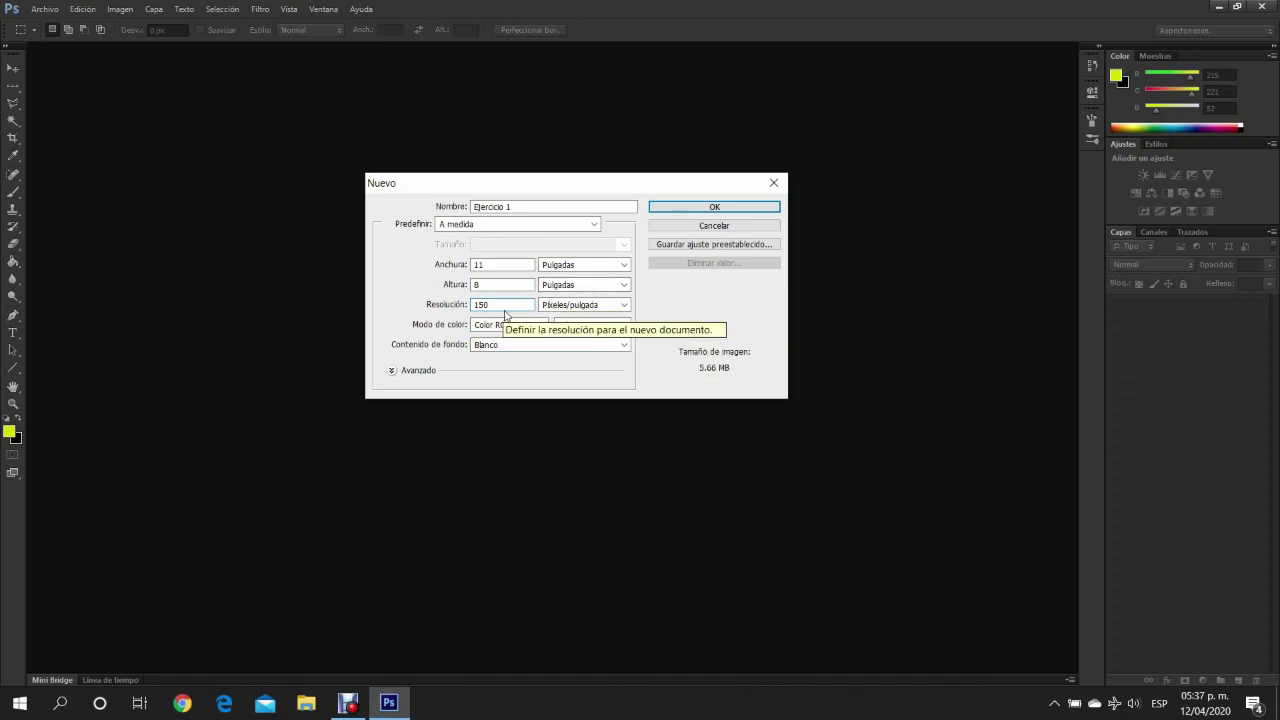
left_click_drag(505, 306, 465, 309)
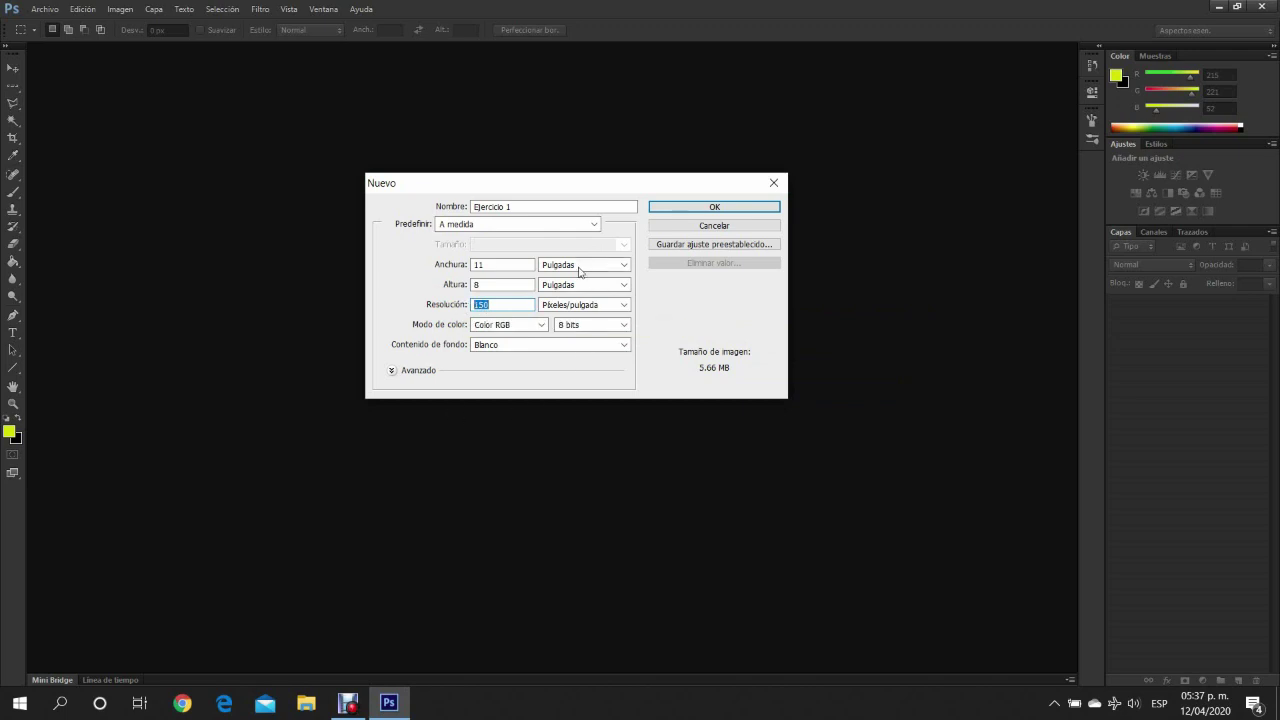
Keep the RGB colour mode and create the document.
left_click(528, 328)
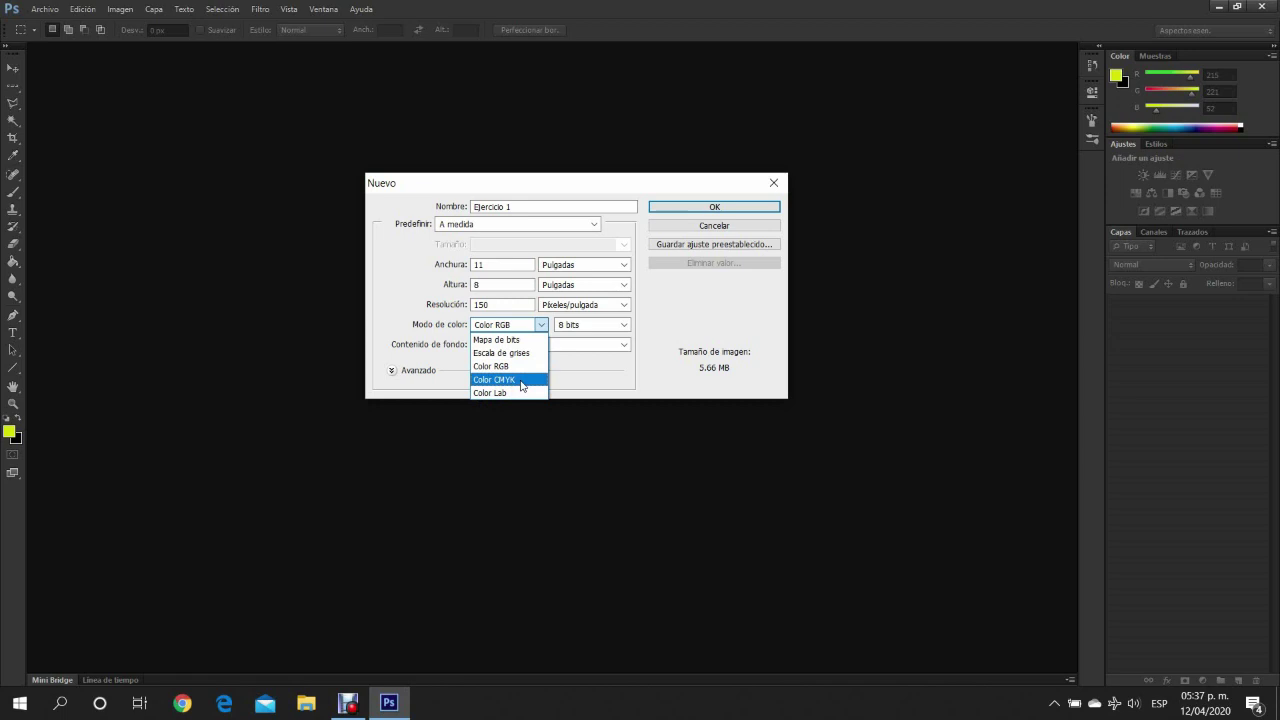
left_click(525, 326)
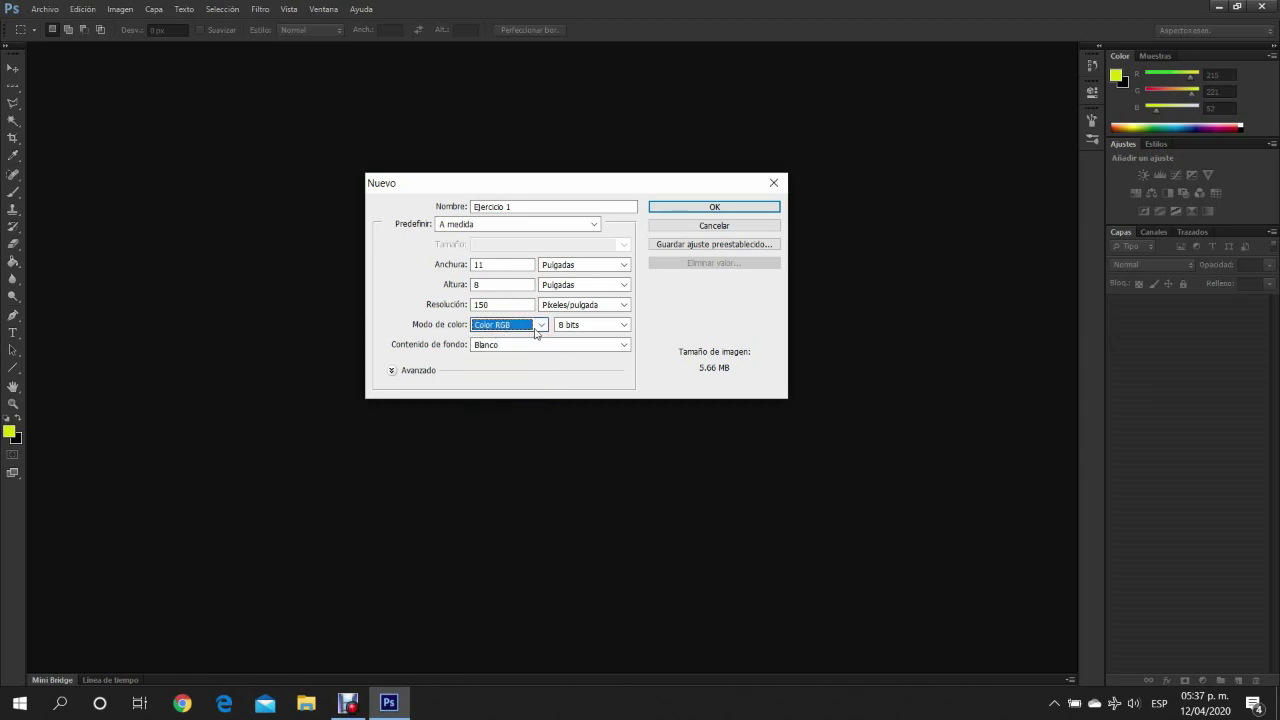
left_click(716, 209)
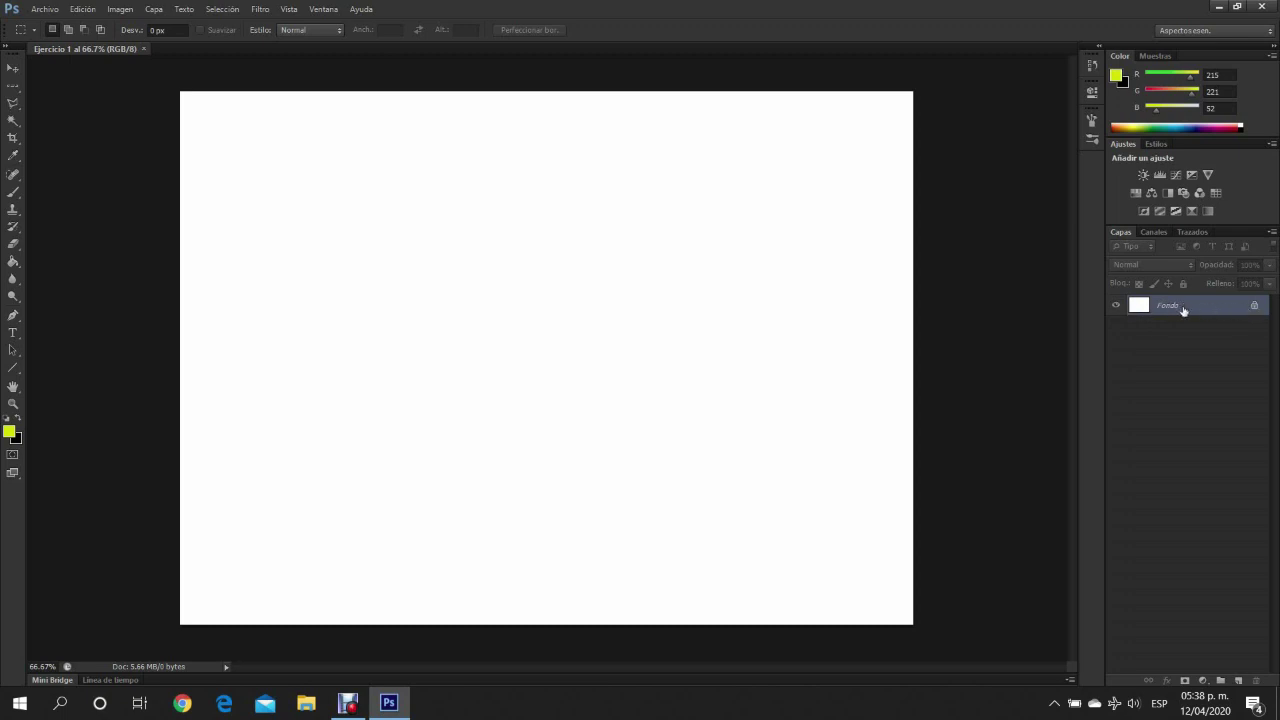
Convert the Fondo background into a regular layer named Capa 0.
double_click(1251, 307)
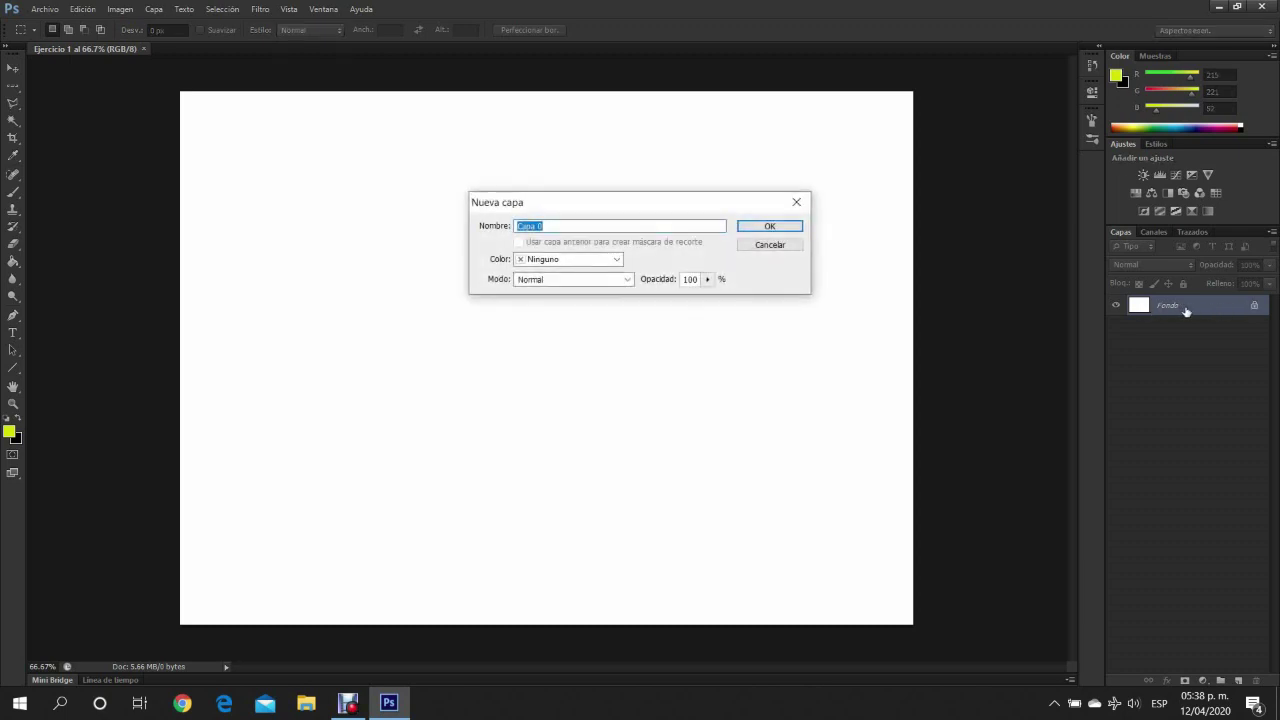
left_click_drag(612, 213, 597, 221)
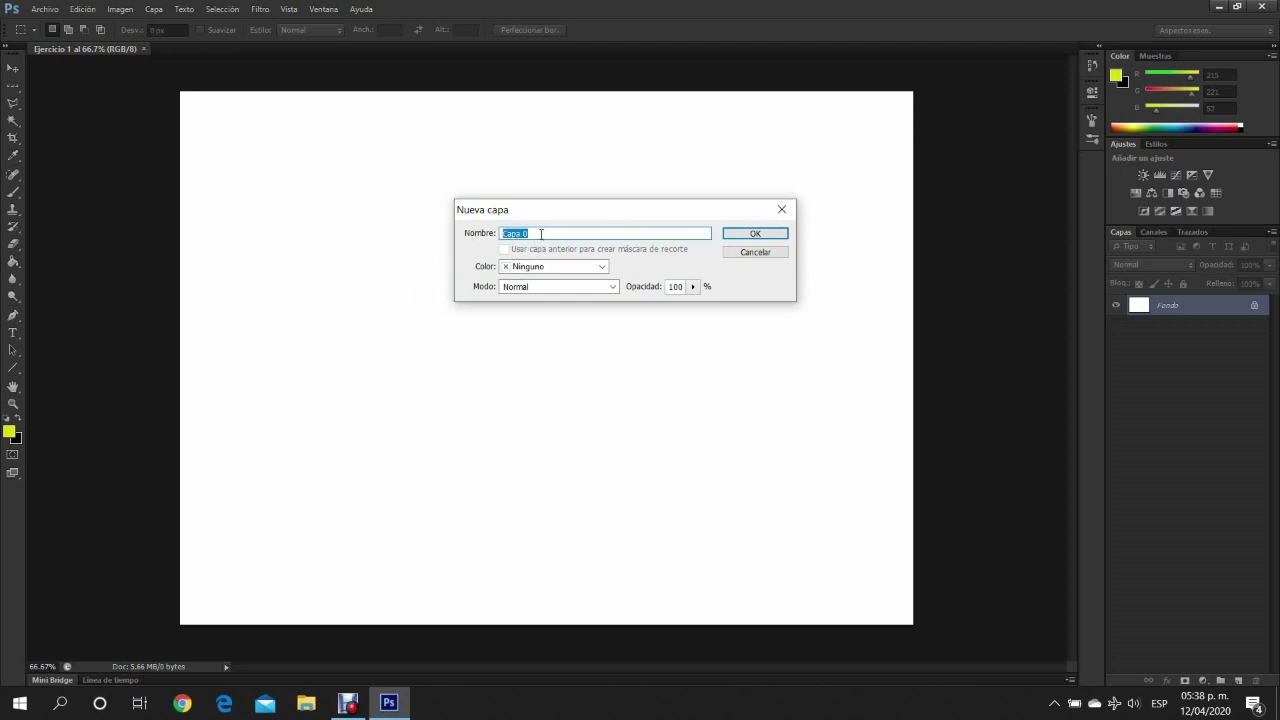
left_click(742, 238)
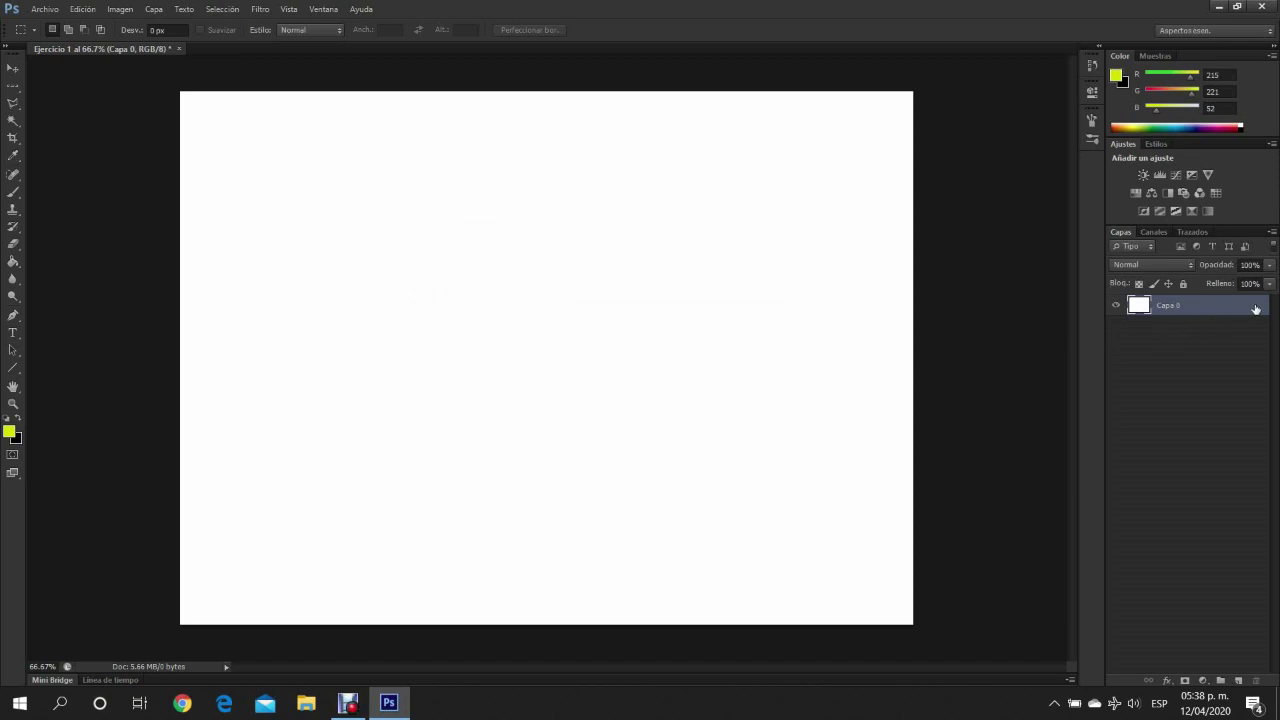
Toggle Capa 0's visibility off and on, leaving it visible.
left_click(1117, 306)
left_click(1117, 306)
left_click(1117, 306)
left_click(1117, 306)
left_click(1117, 306)
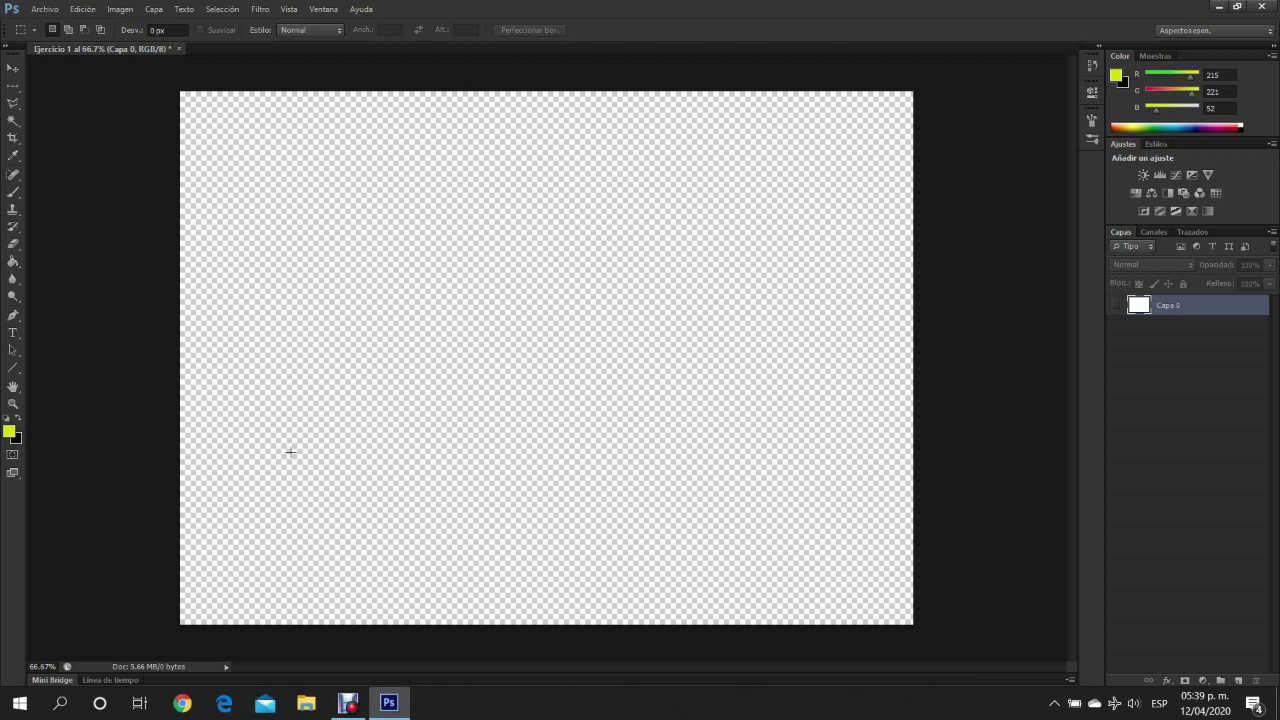
left_click(1115, 306)
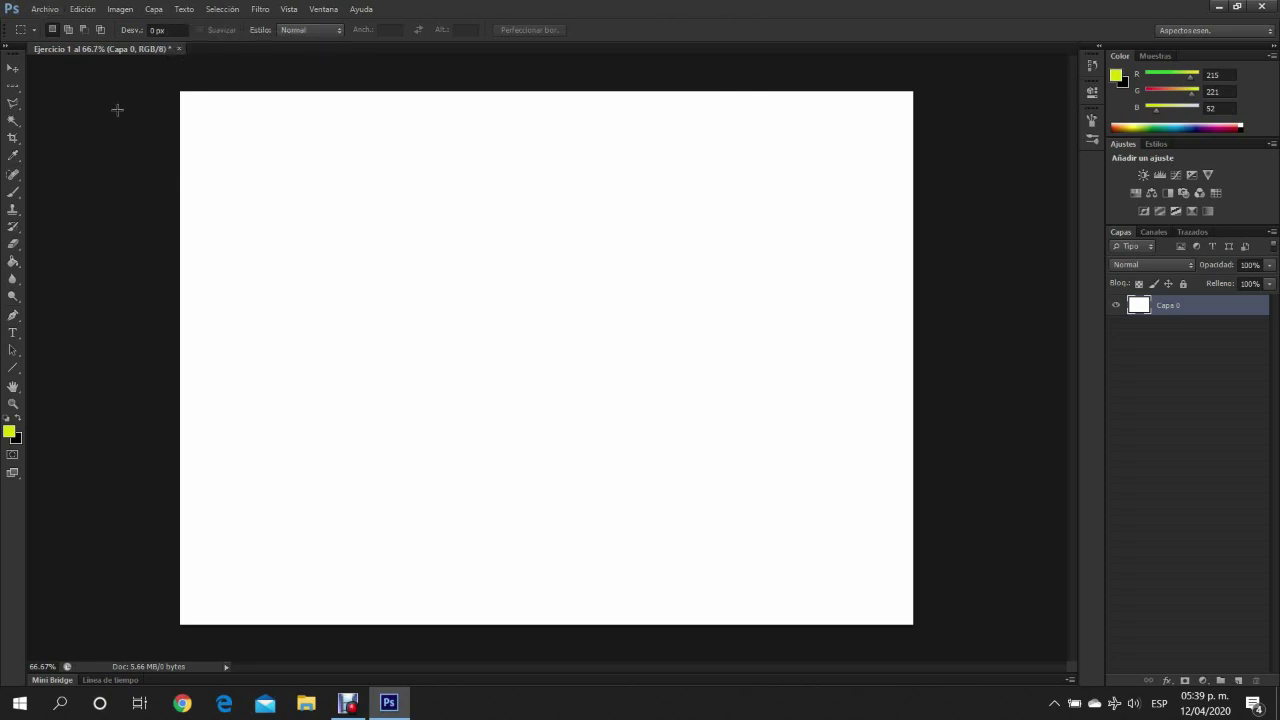
Start another new document named Ejercicio 2.
left_click(45, 9)
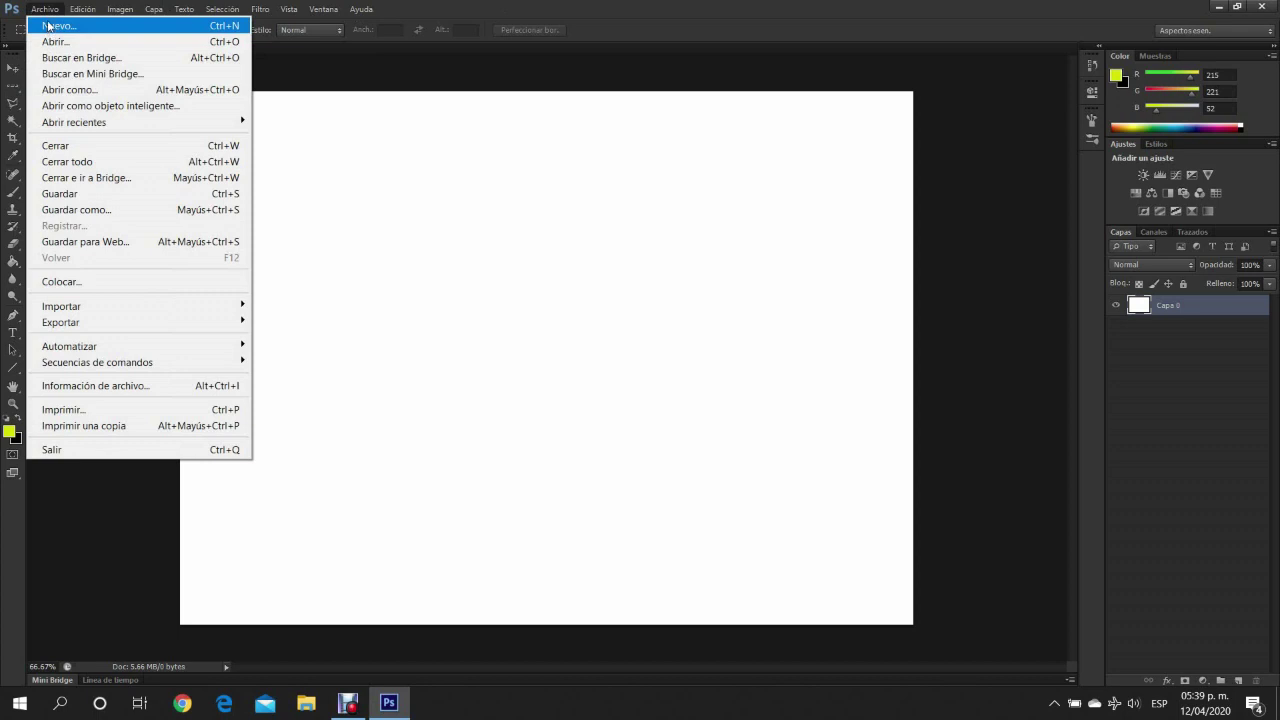
left_click(50, 26)
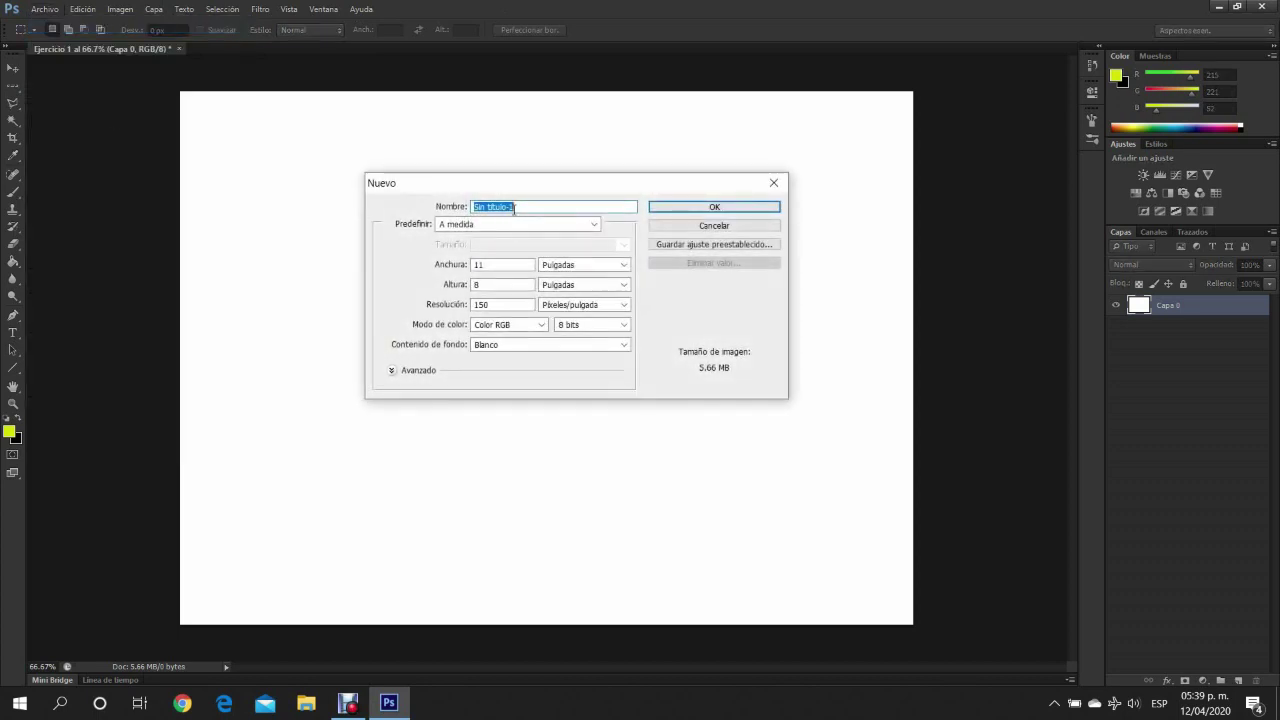
type("Ejercicio 2")
Size it 8 × 11 inches at 150 pixels per inch and create it.
left_click(516, 265)
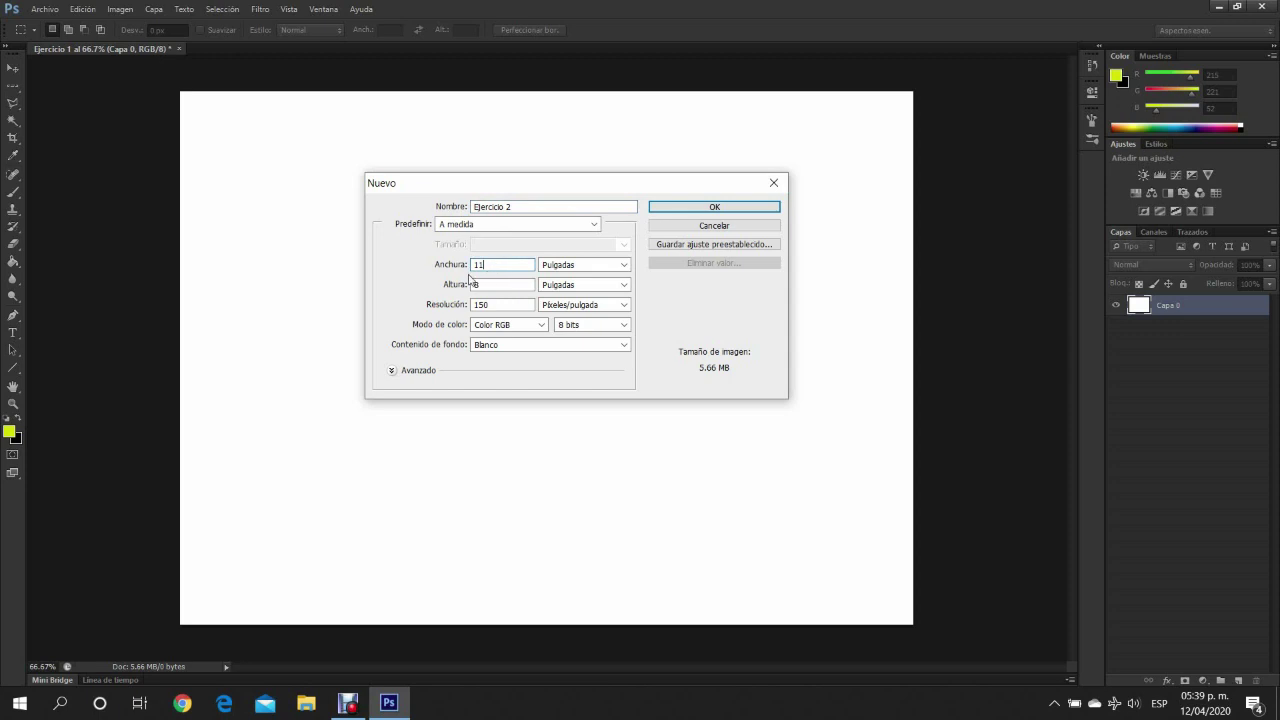
left_click(465, 264)
type("8")
left_click(465, 285)
type("11")
key("Tab")
left_click(757, 207)
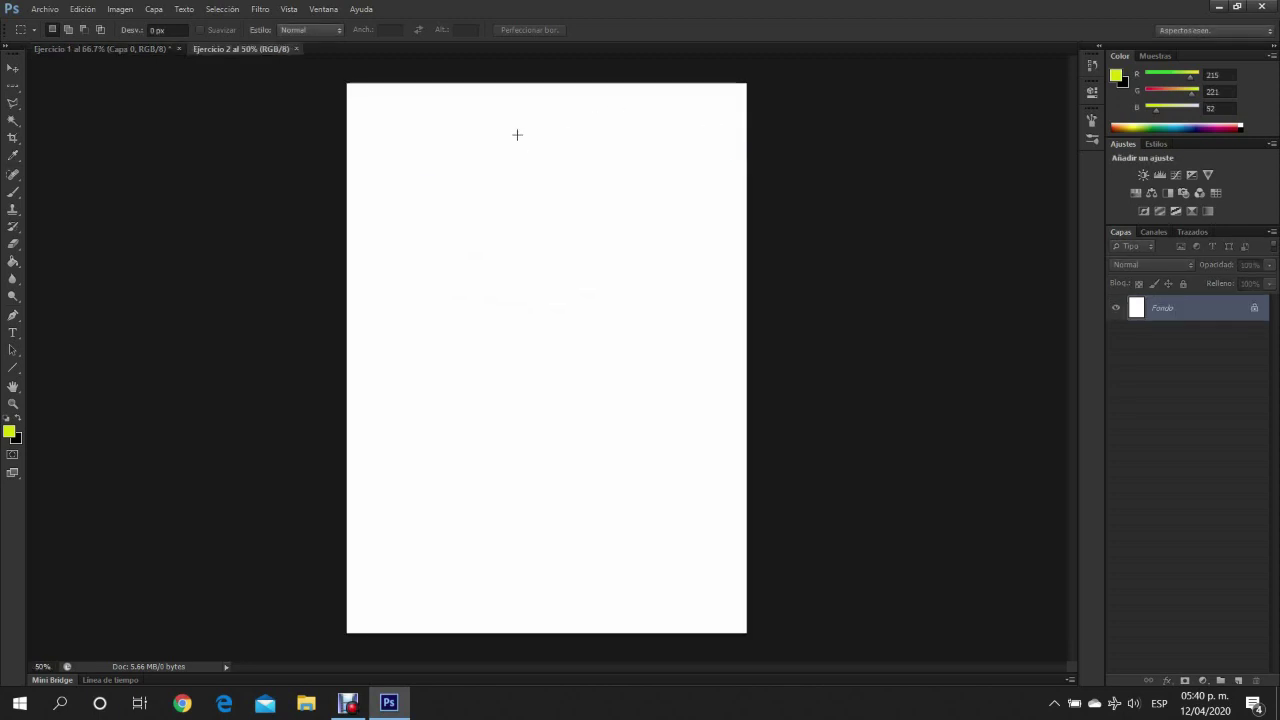
left_click(215, 48)
left_click(118, 48)
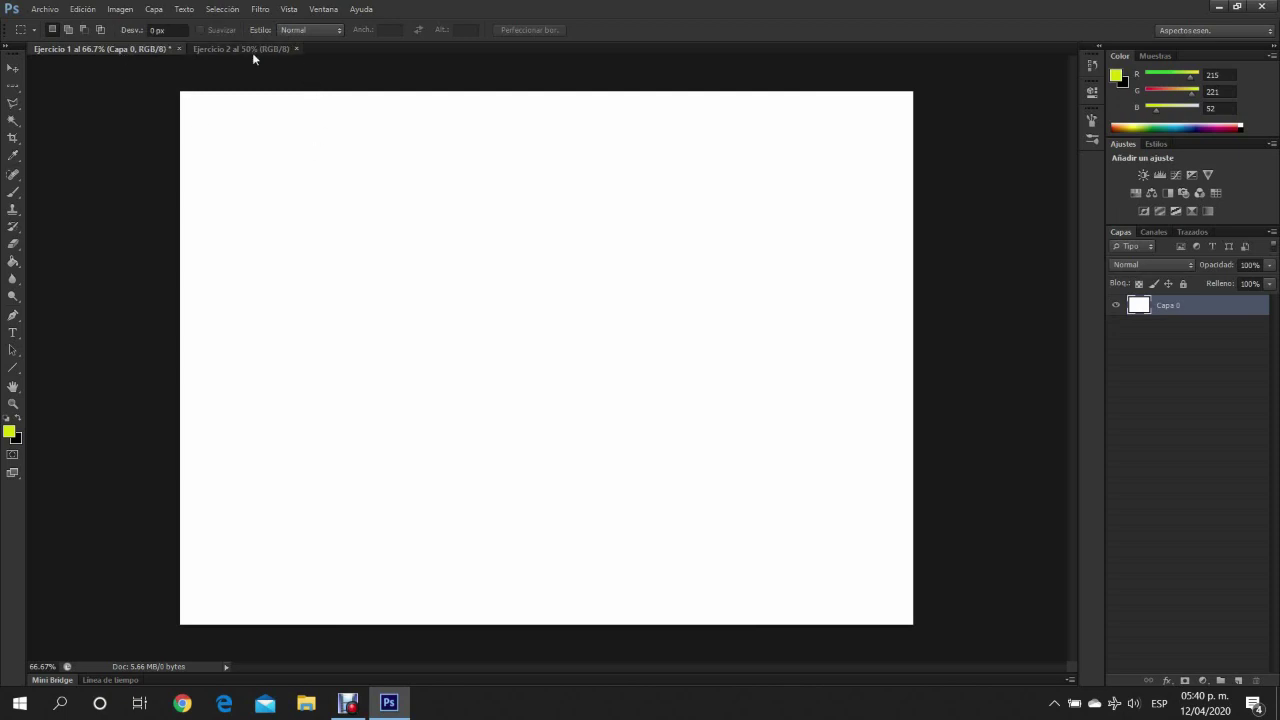
left_click(250, 48)
left_click(140, 46)
left_click(202, 46)
left_click(147, 47)
left_click(215, 47)
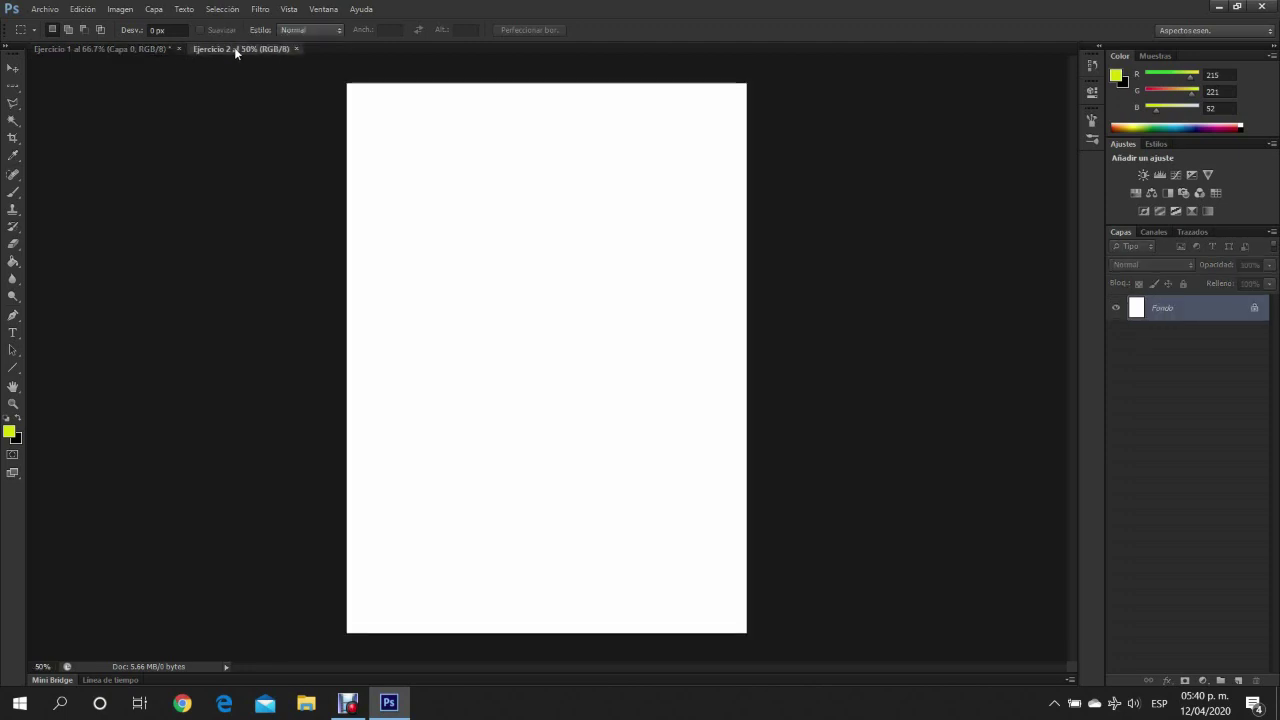
Float Ejercicio 2 as its own window and position it on the right.
mouse_move(246, 50)
left_mouse_down()
mouse_move(574, 182)
mouse_move(645, 165)
left_mouse_up()
mouse_move(857, 172)
left_mouse_down()
mouse_move(1028, 140)
mouse_move(972, 246)
left_mouse_up()
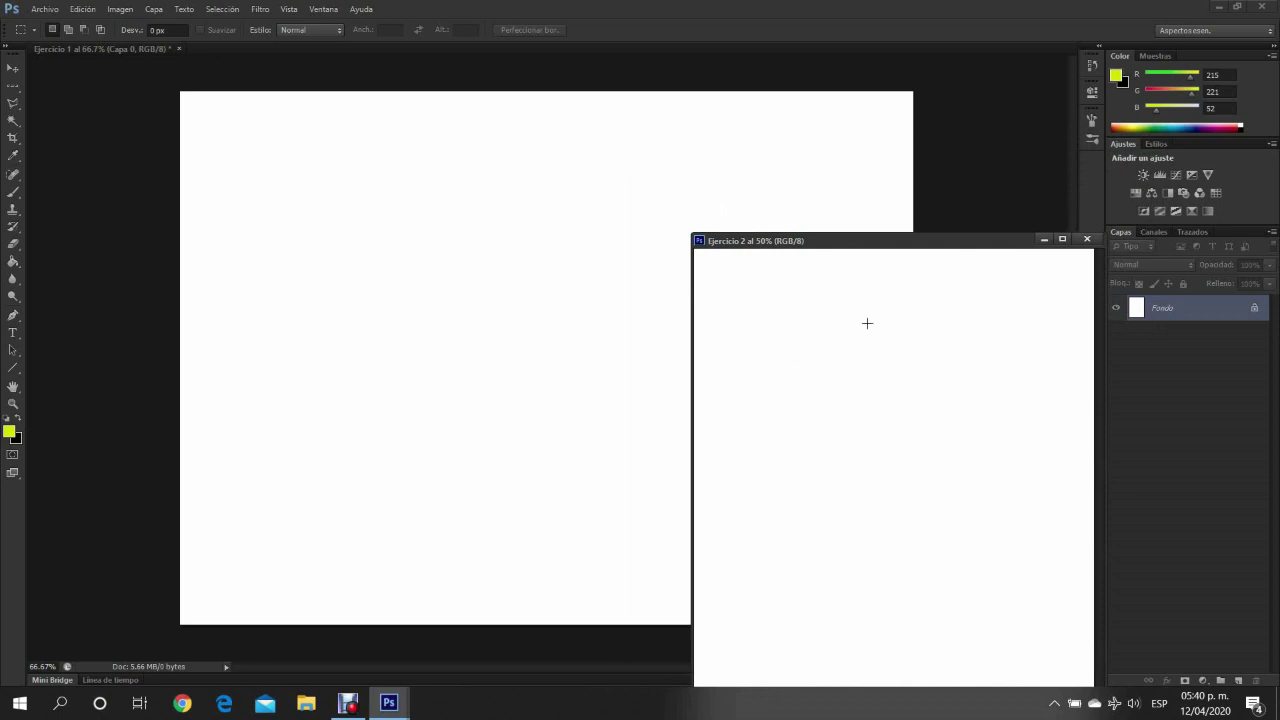
left_click_drag(743, 244, 780, 201)
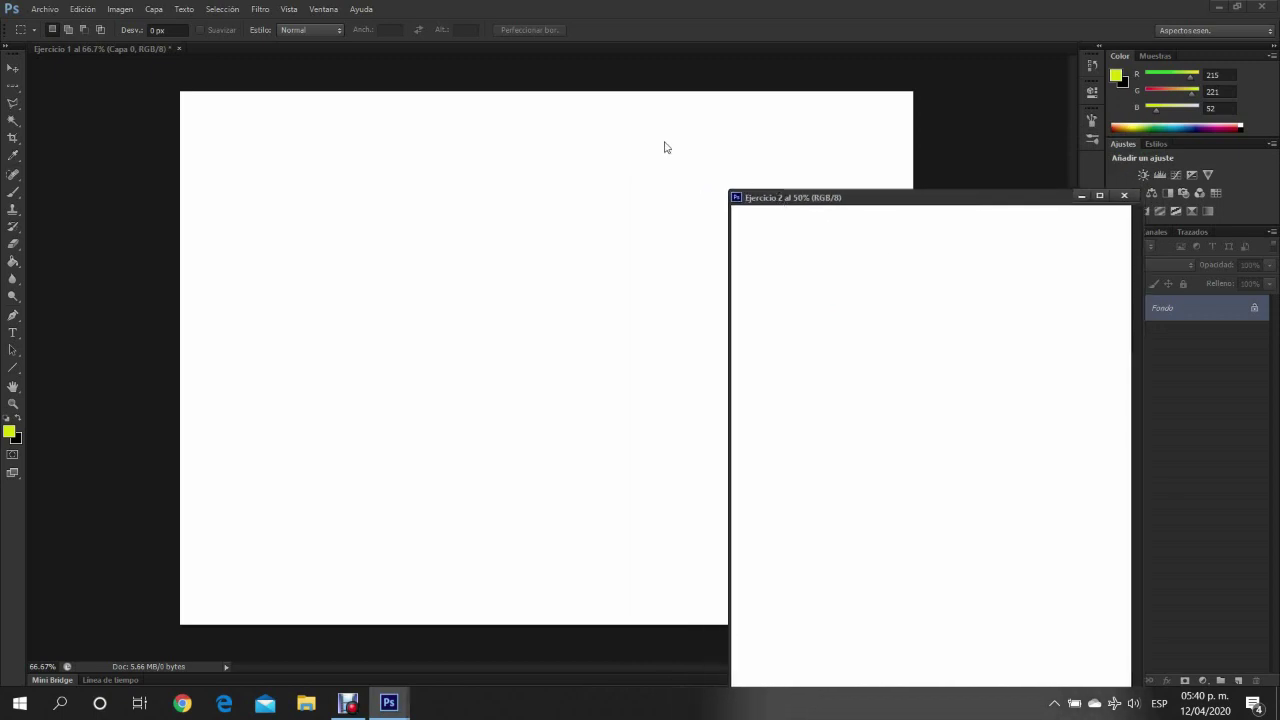
left_click_drag(815, 197, 807, 199)
Dock Ejercicio 2 back beside Ejercicio 1 and make Ejercicio 1 active.
left_click(85, 53)
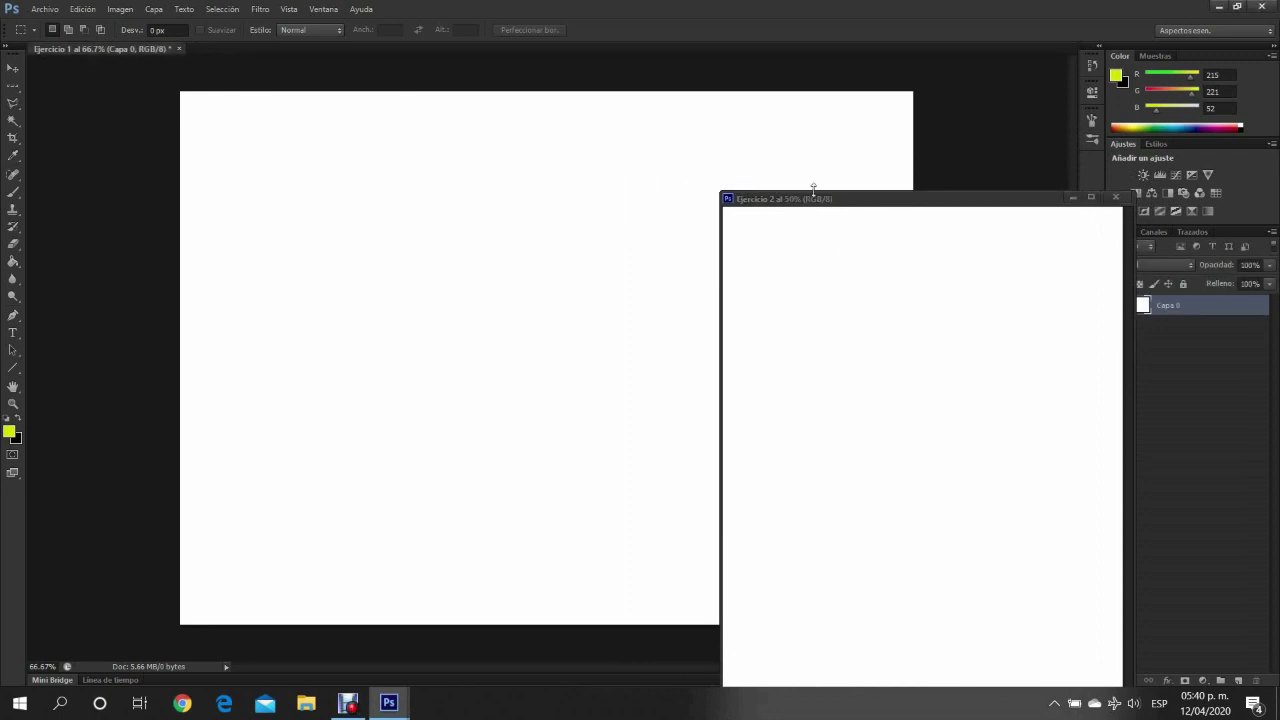
mouse_move(897, 200)
left_mouse_down()
mouse_move(651, 117)
mouse_move(407, 90)
mouse_move(376, 47)
left_mouse_up()
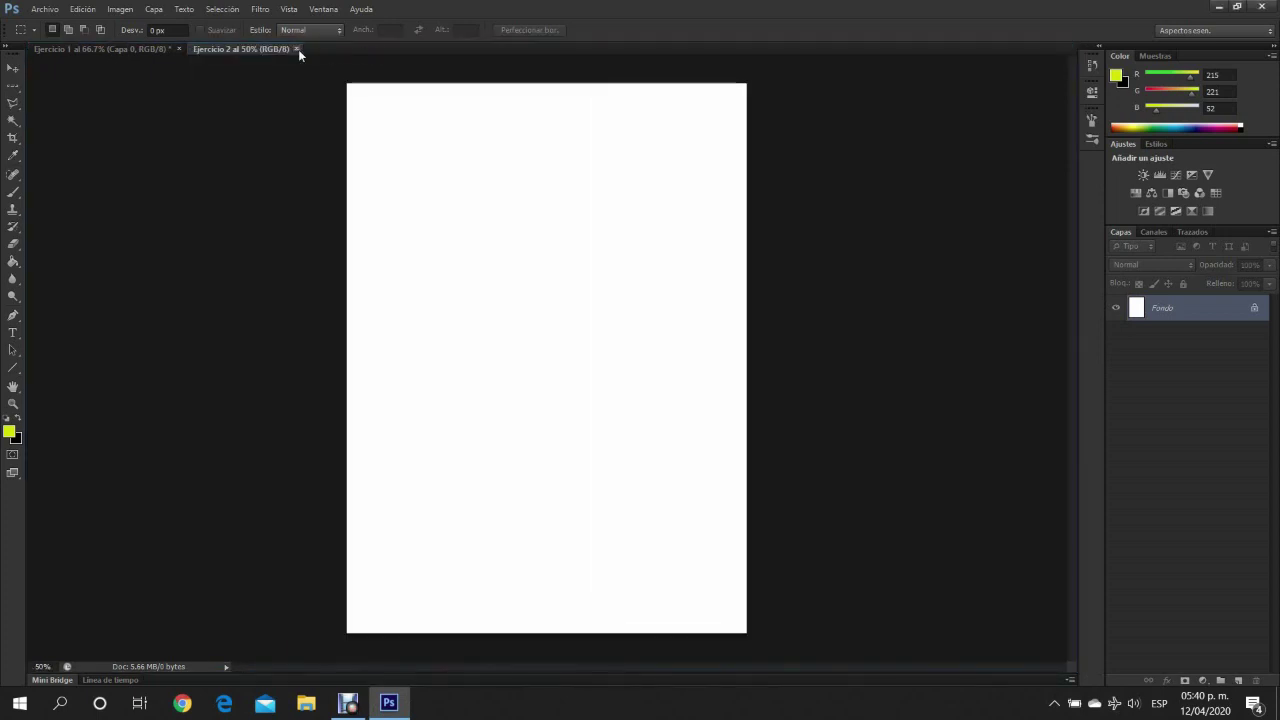
left_click(132, 48)
left_click(200, 48)
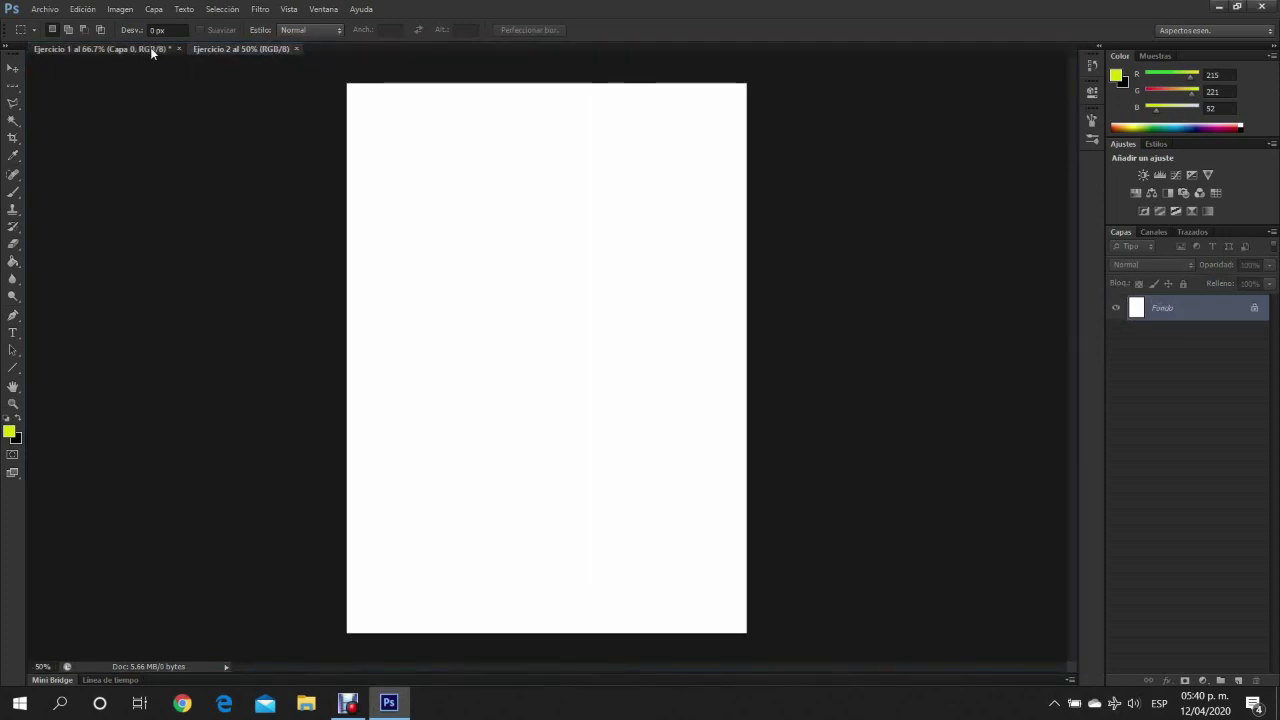
left_click(150, 47)
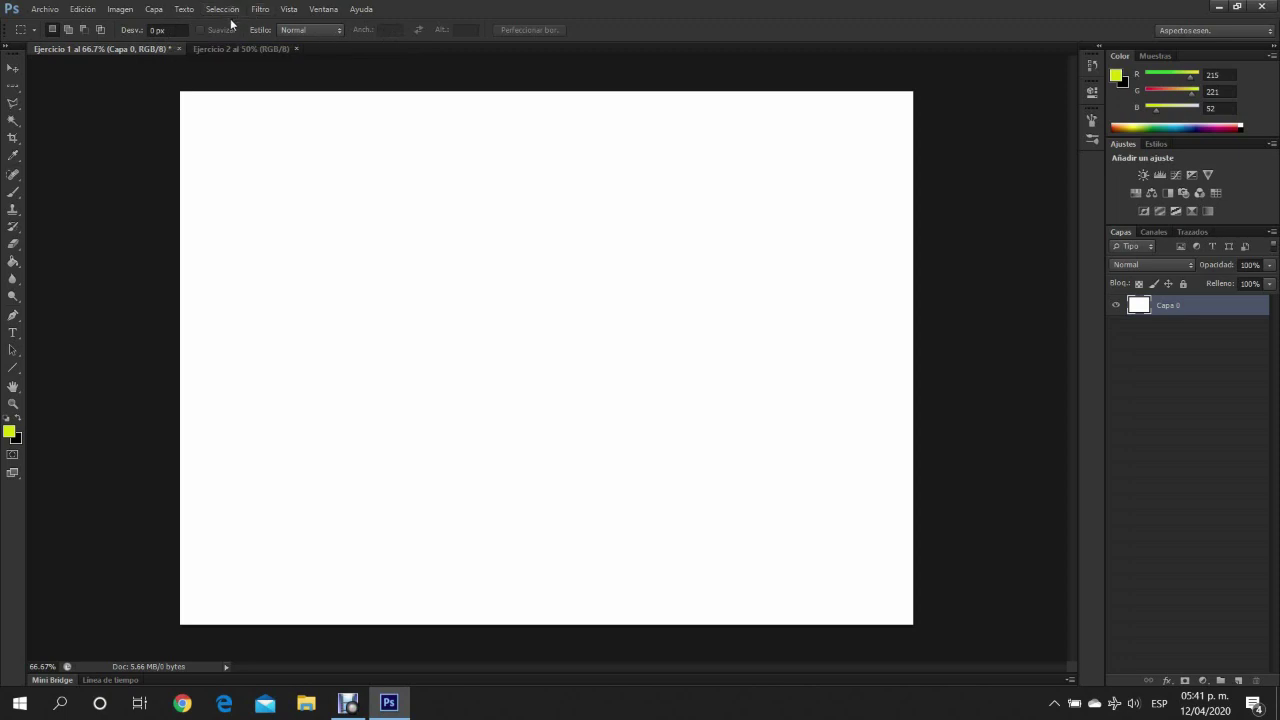
left_click(86, 10)
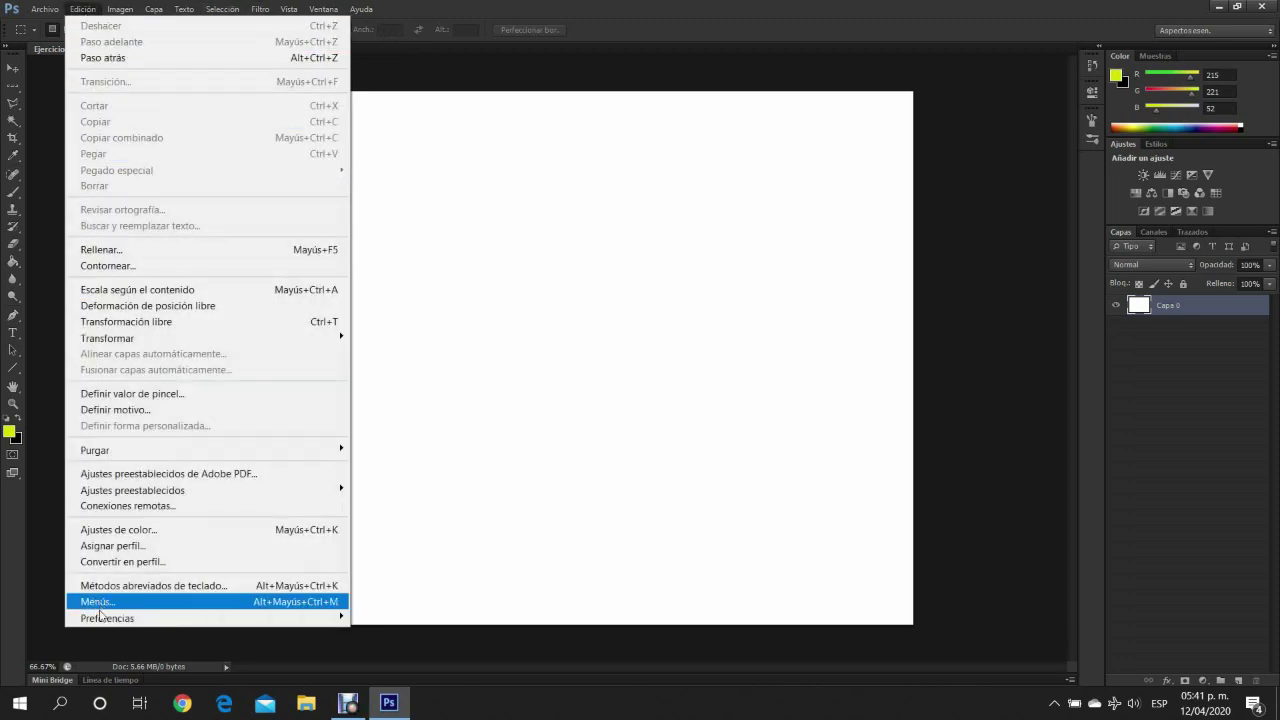
mouse_move(200, 618)
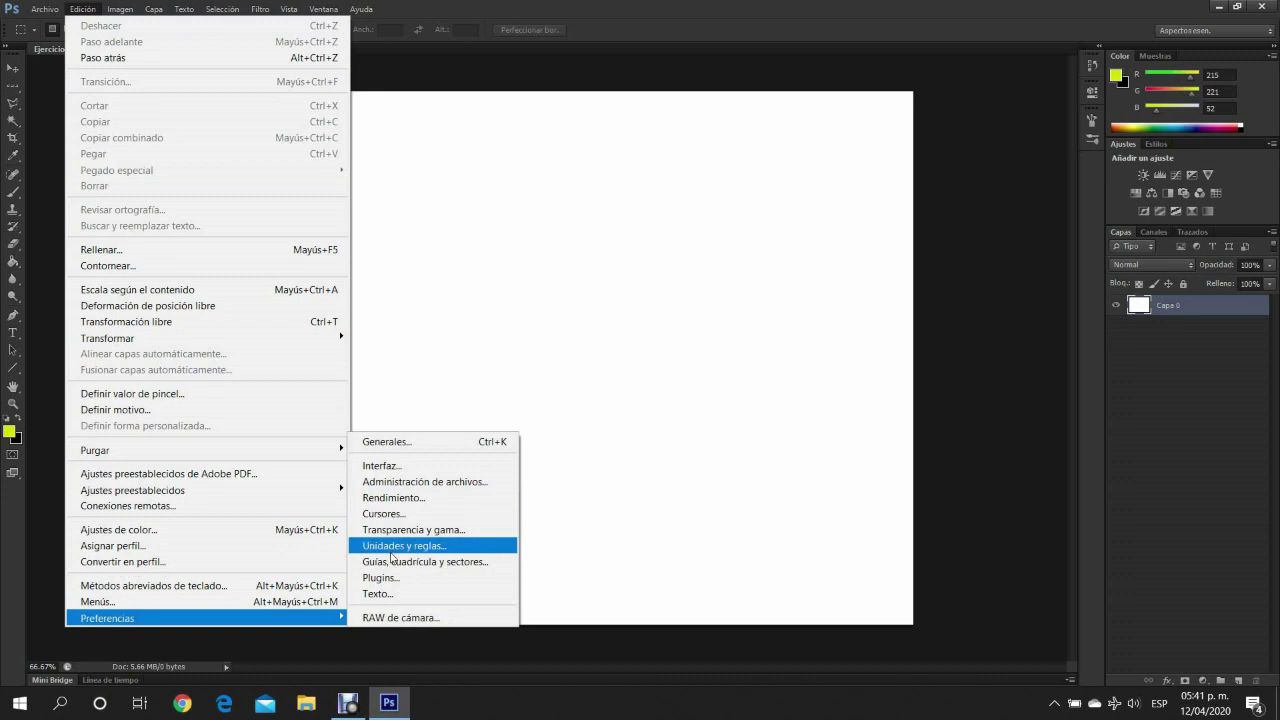
In Units & Rulers preferences, set rulers to Centímetros and text to Milímetros.
left_click(395, 553)
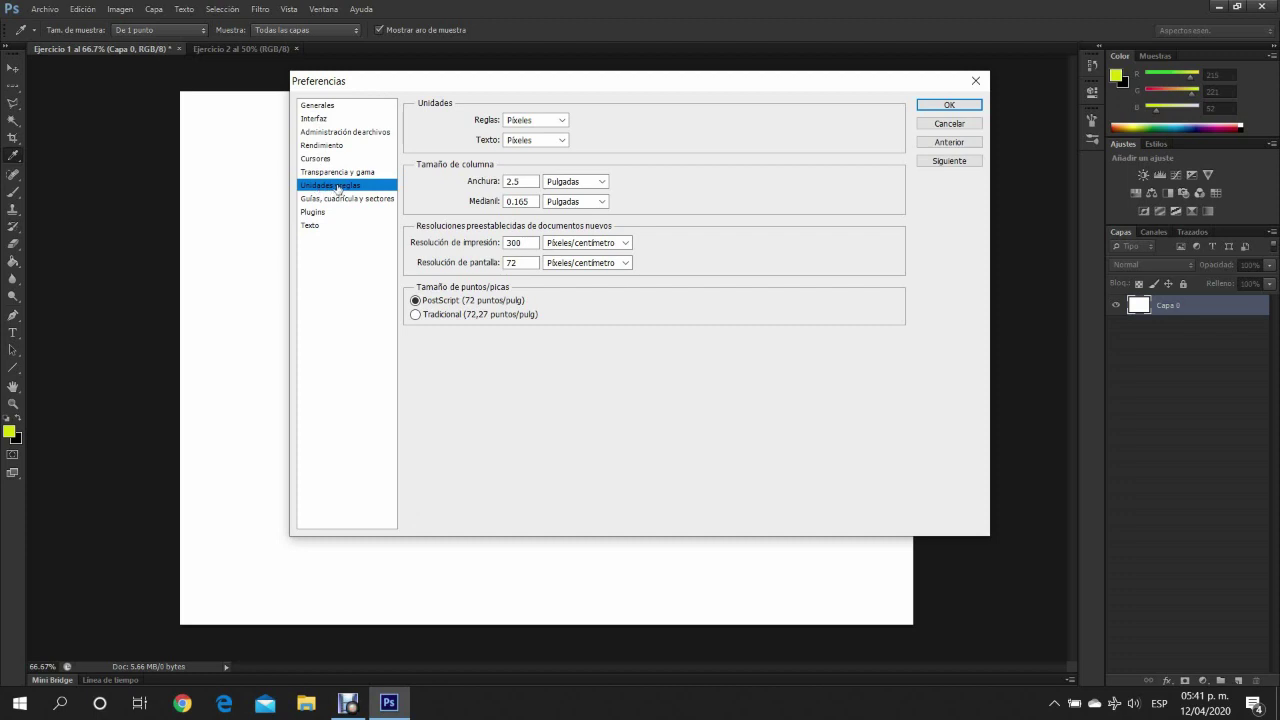
left_click_drag(587, 85, 631, 86)
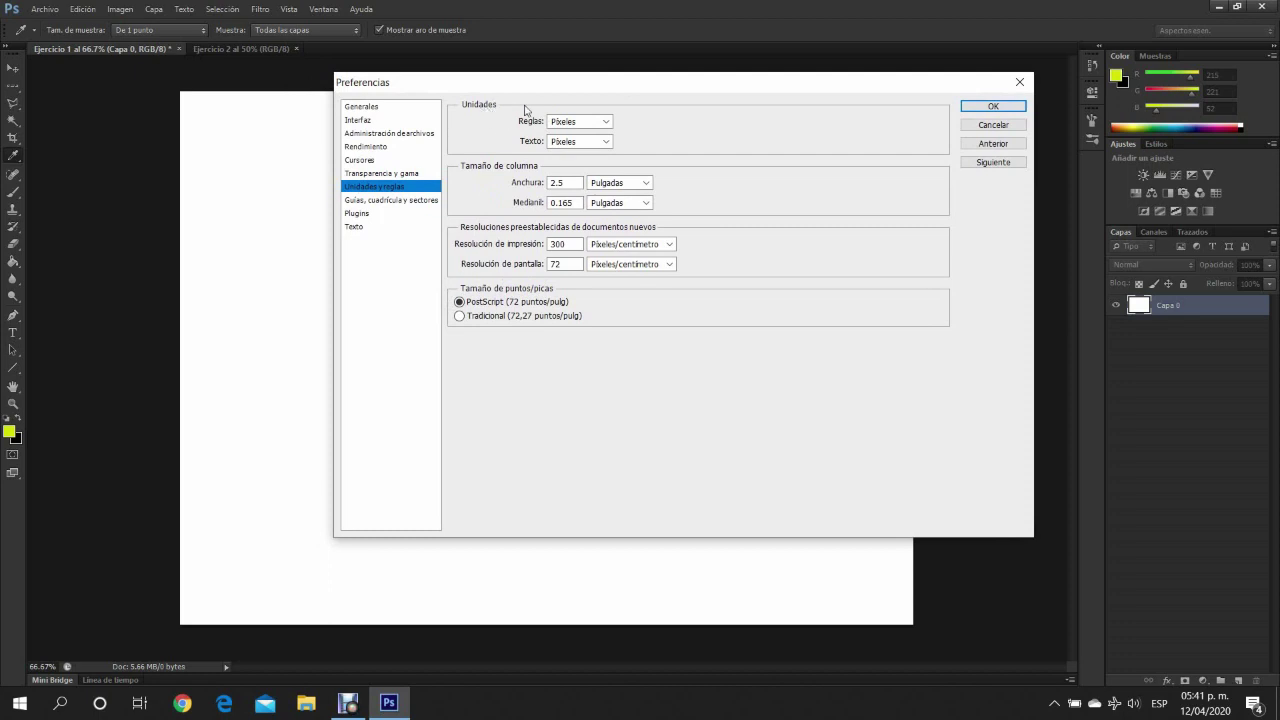
left_click(588, 122)
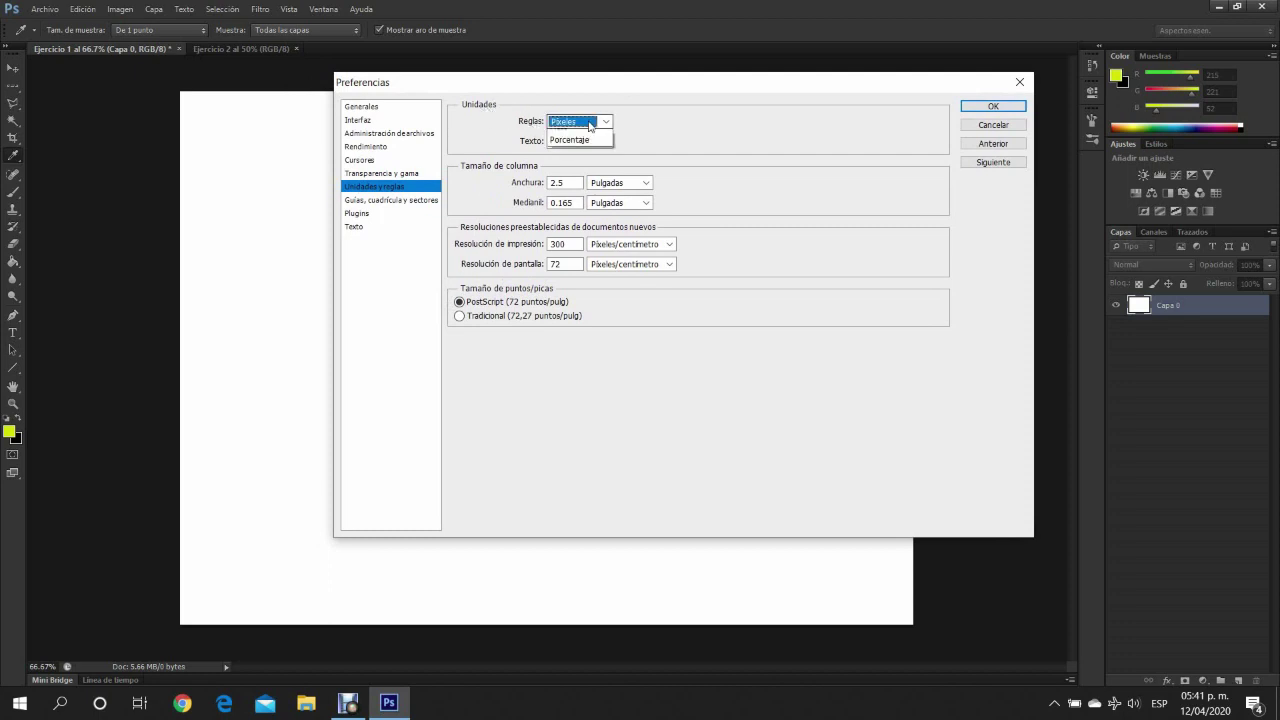
left_click(589, 124)
left_click(589, 124)
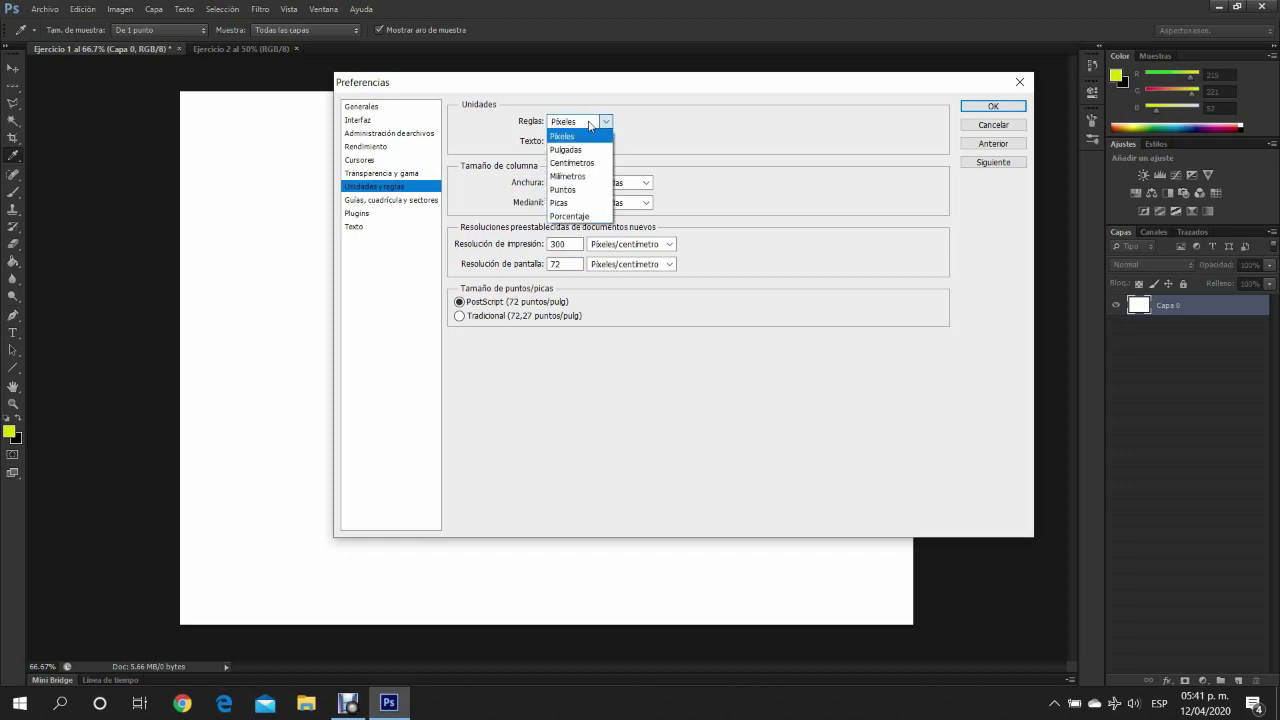
left_click(584, 163)
left_click(589, 142)
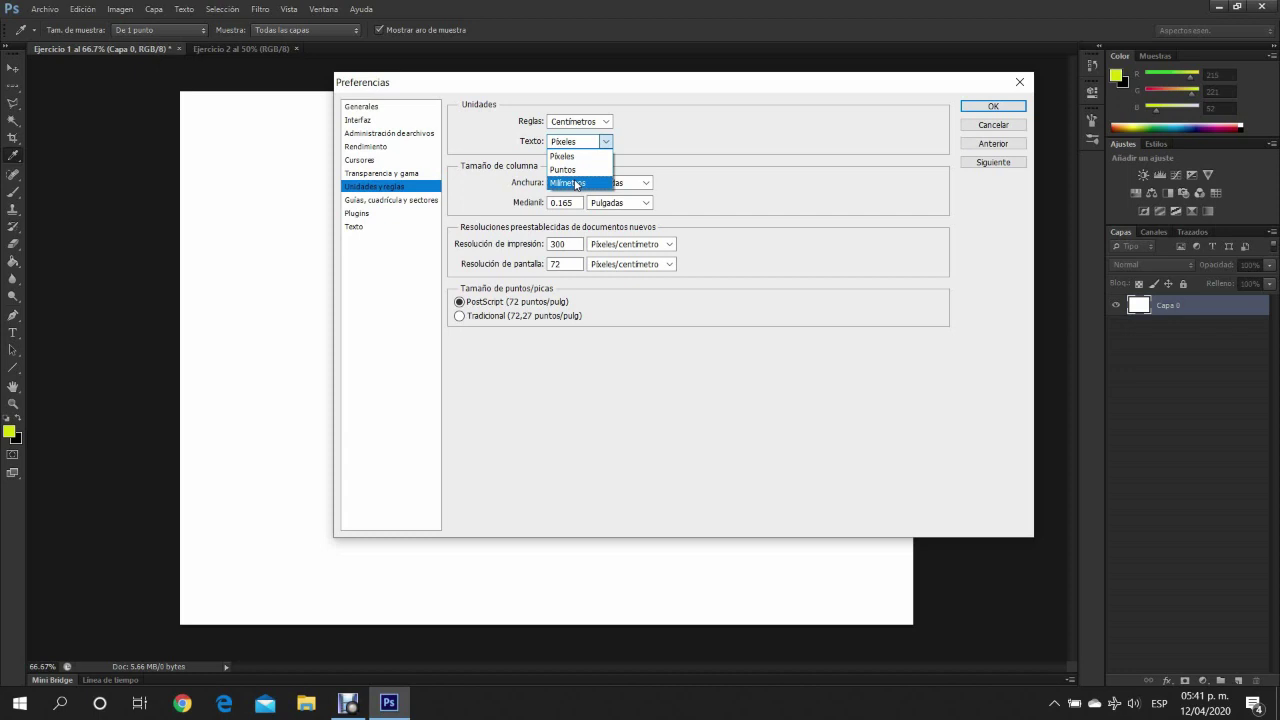
left_click(577, 185)
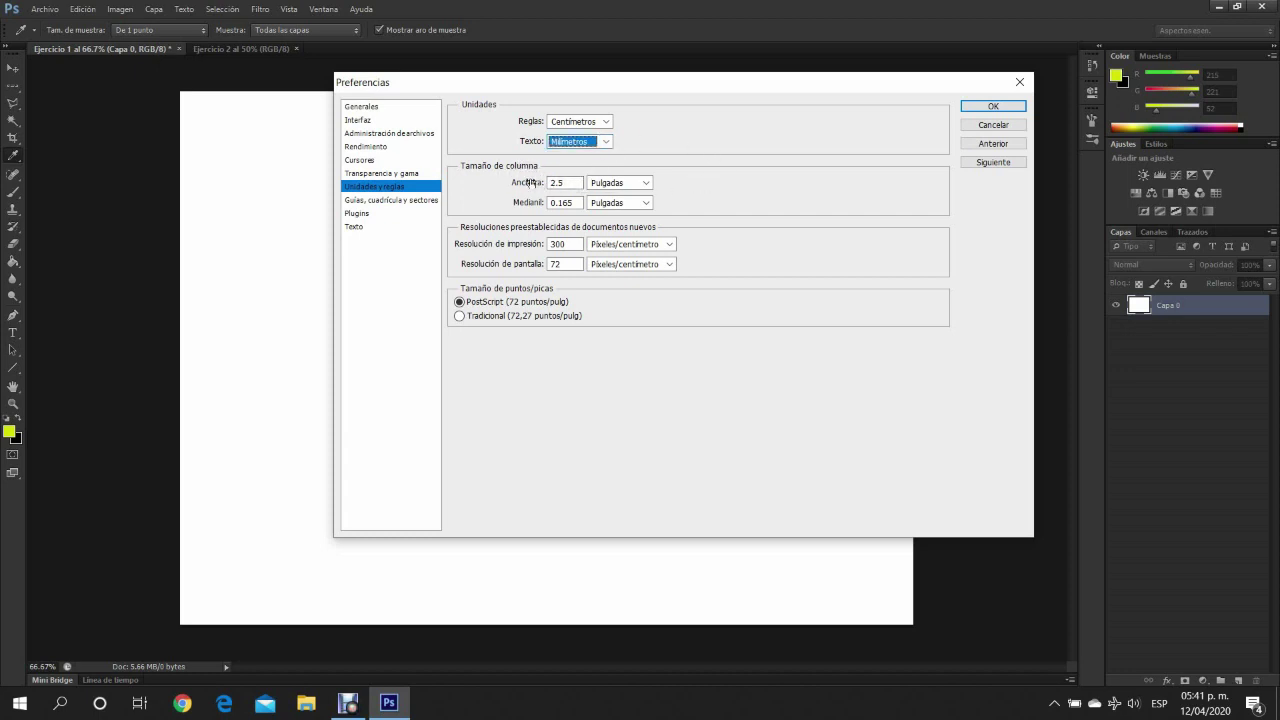
Set column width and gutter to Centímetros, keep pixels/centimetre resolution, and apply.
left_click(614, 186)
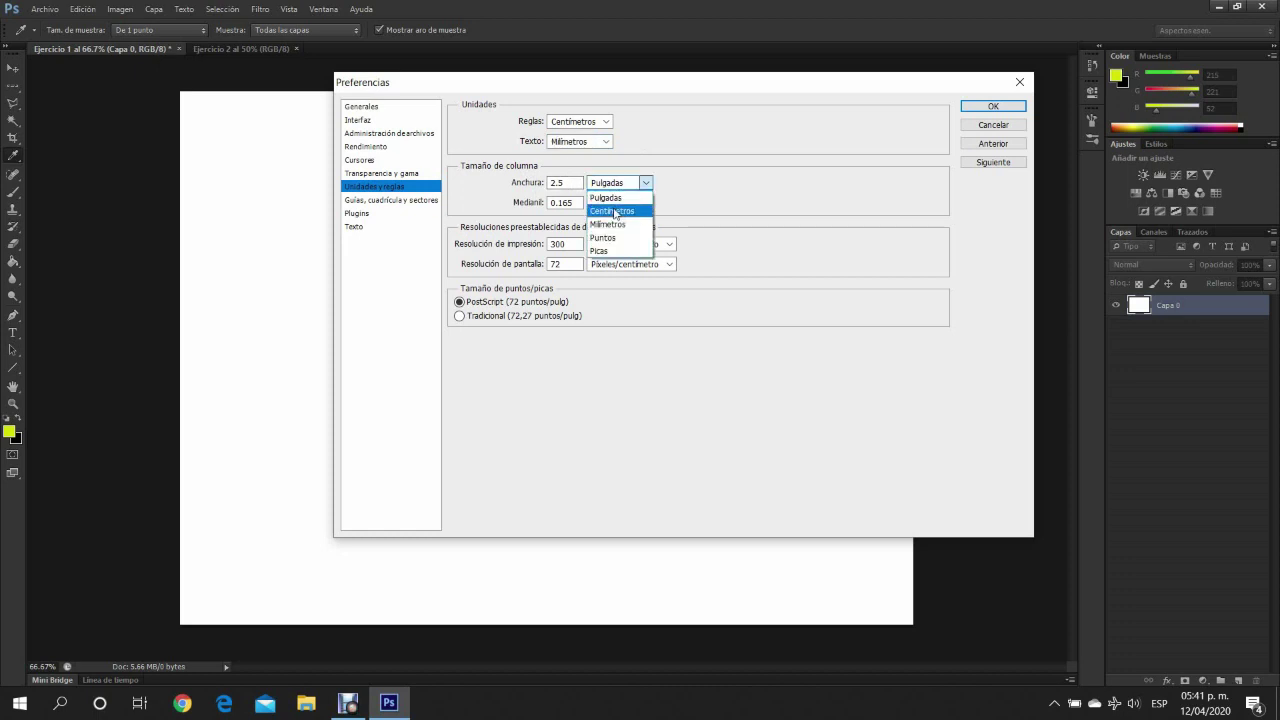
left_click(615, 214)
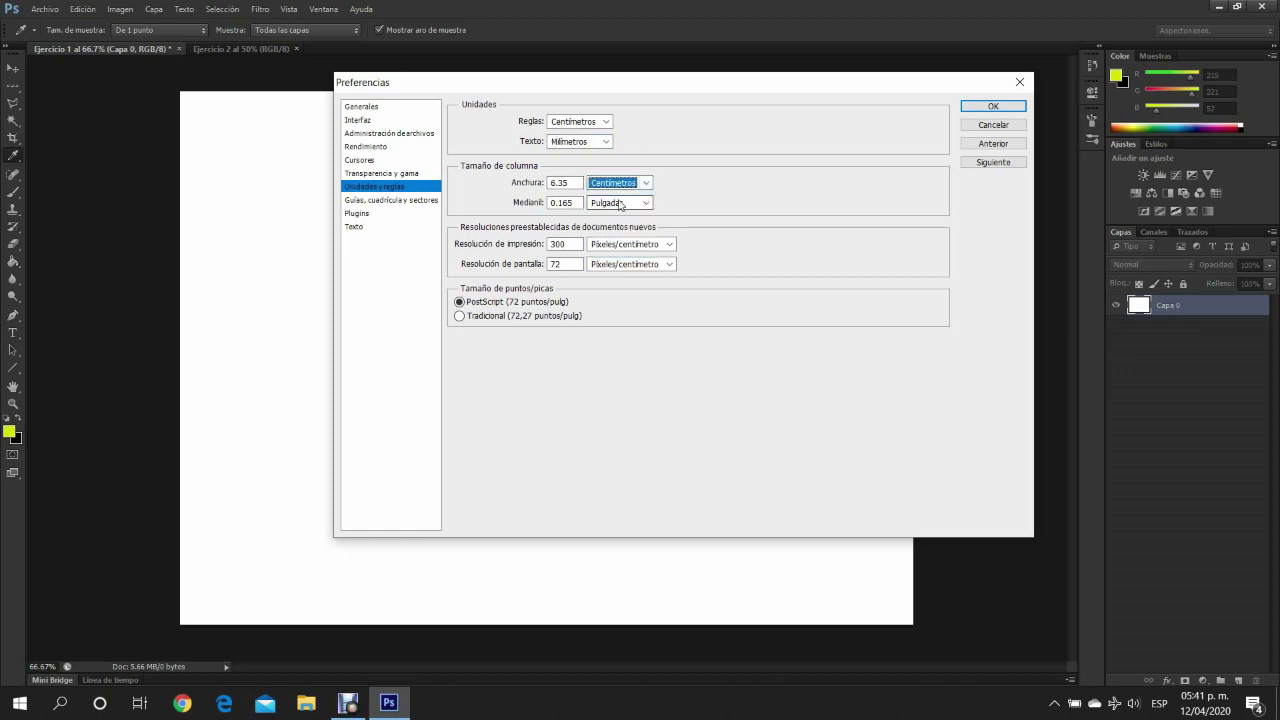
left_click(618, 202)
left_click(620, 232)
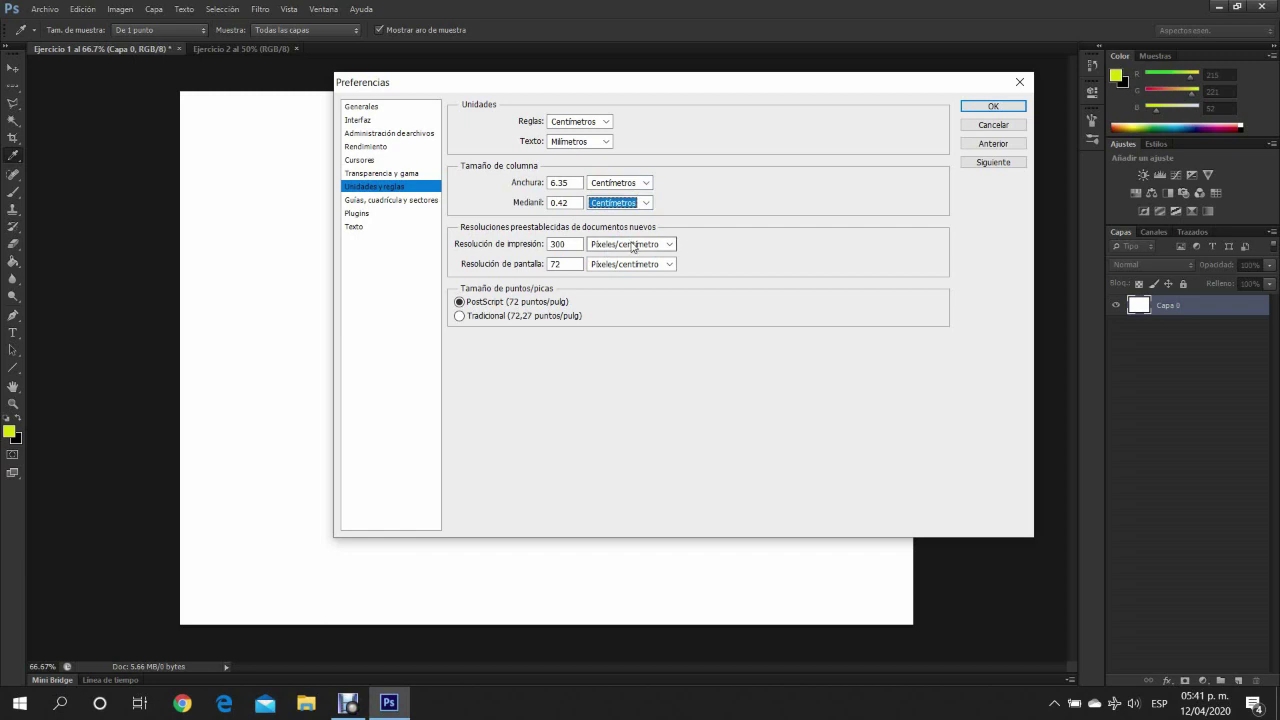
left_click(631, 245)
left_click(632, 246)
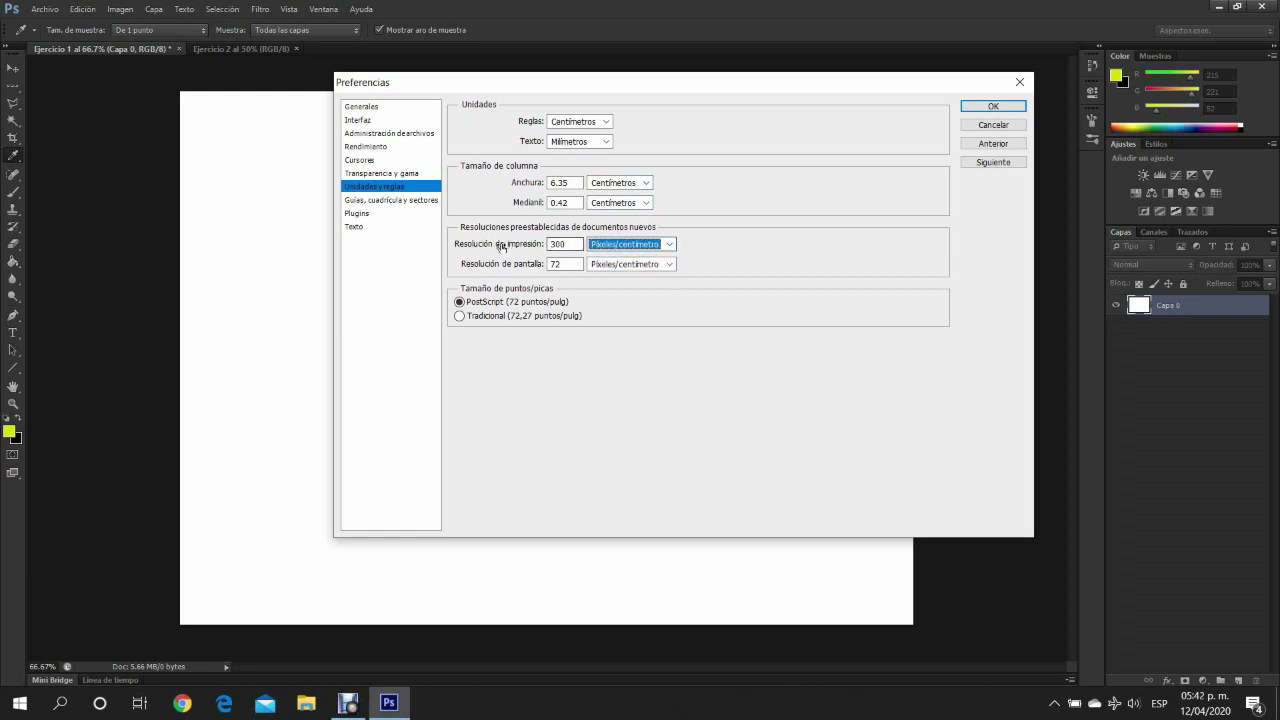
left_click(625, 245)
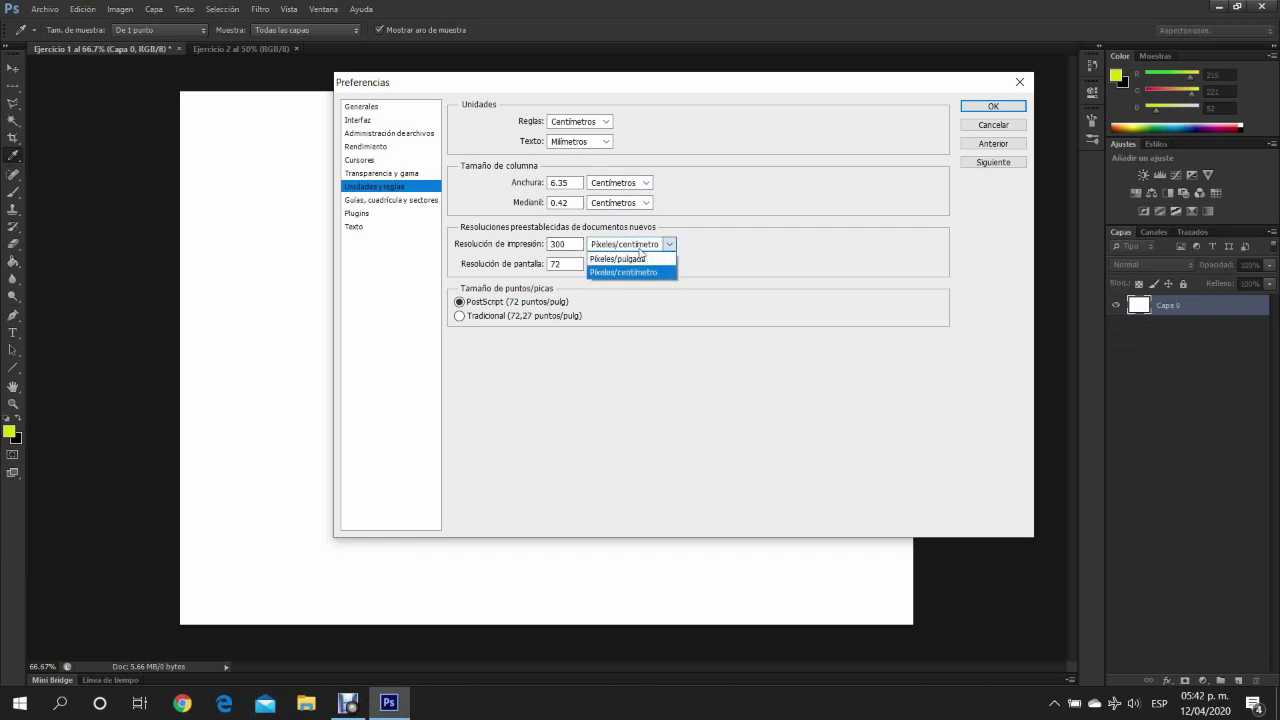
left_click(643, 273)
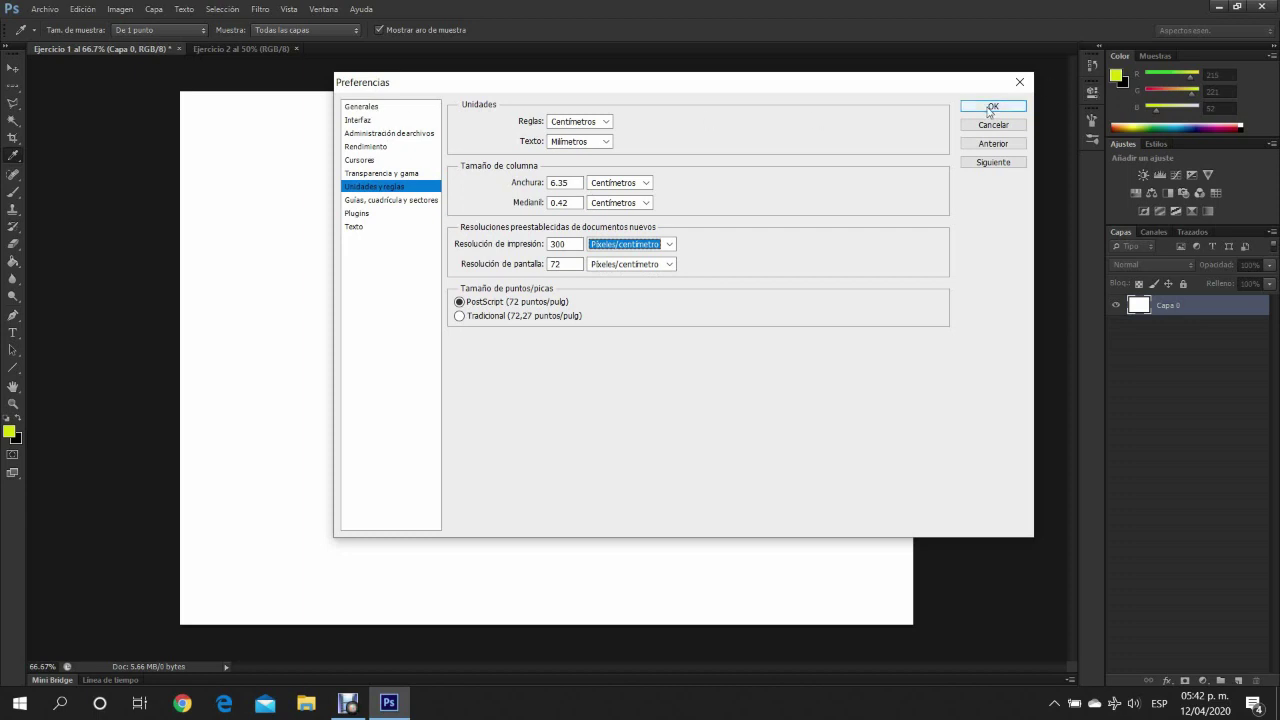
left_click(988, 108)
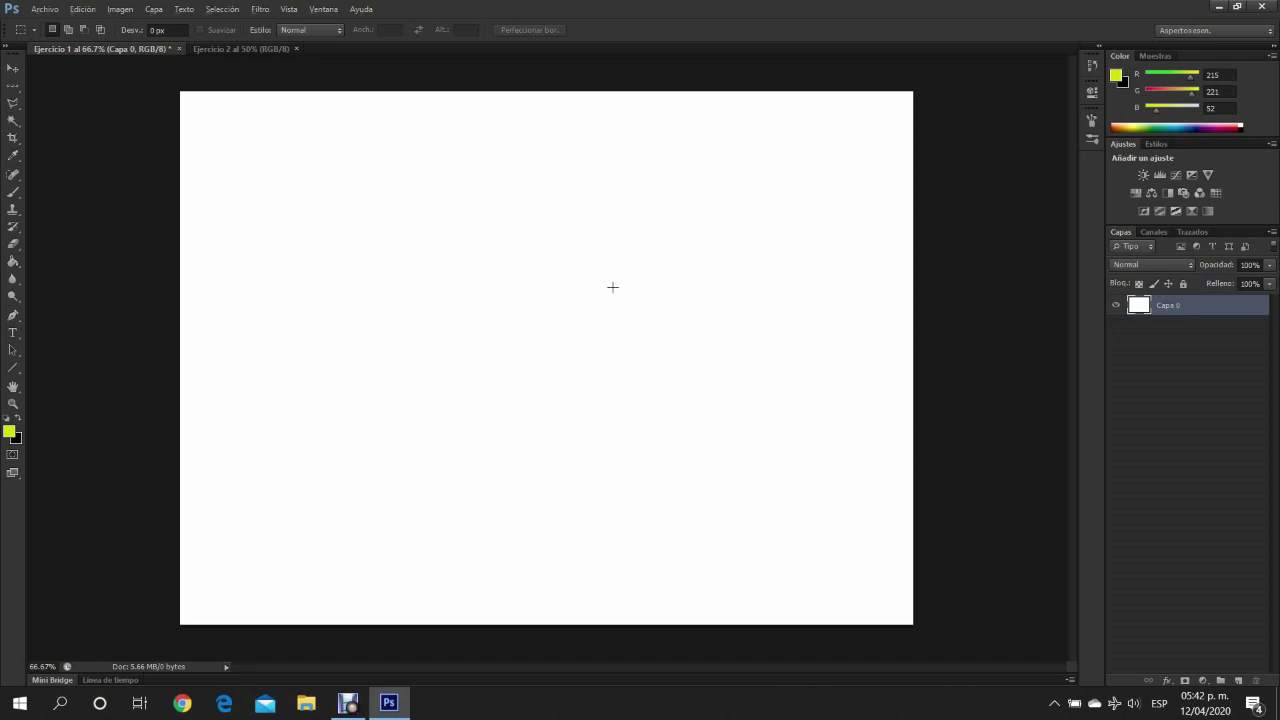
scroll(620, 266, "down", 3)
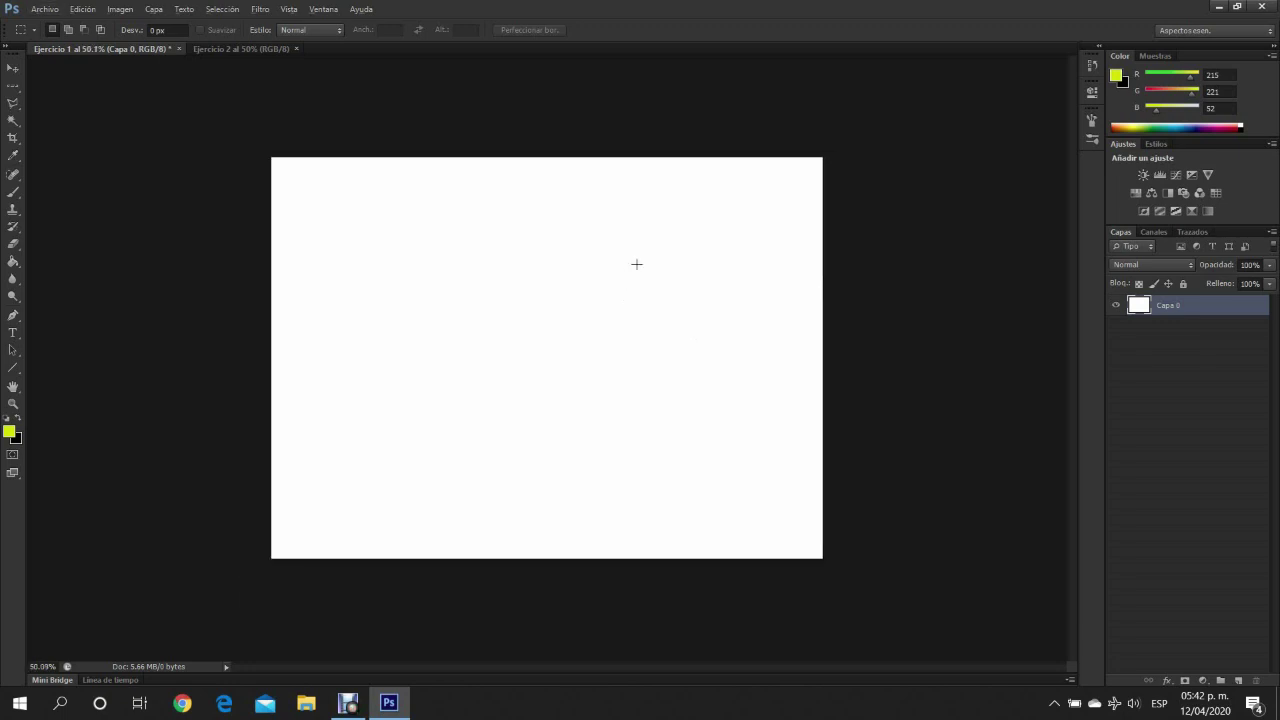
scroll(636, 264, "up", 2)
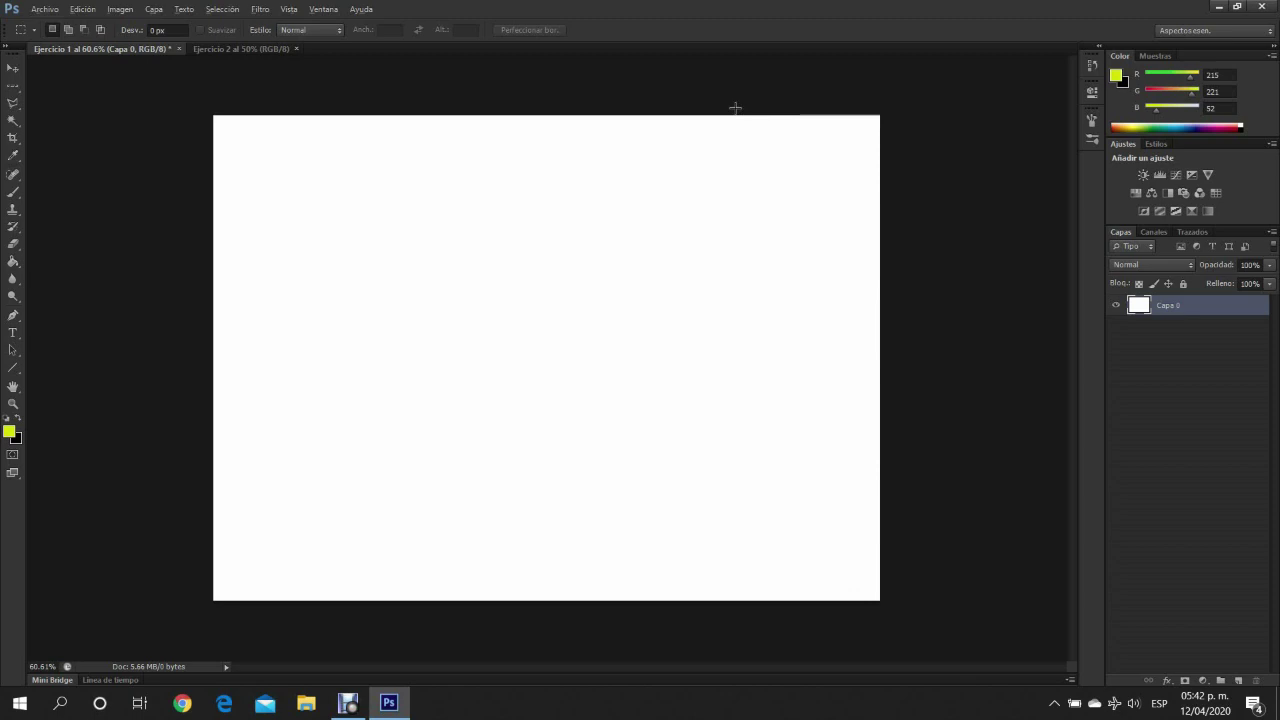
scroll(730, 170, "up", 5)
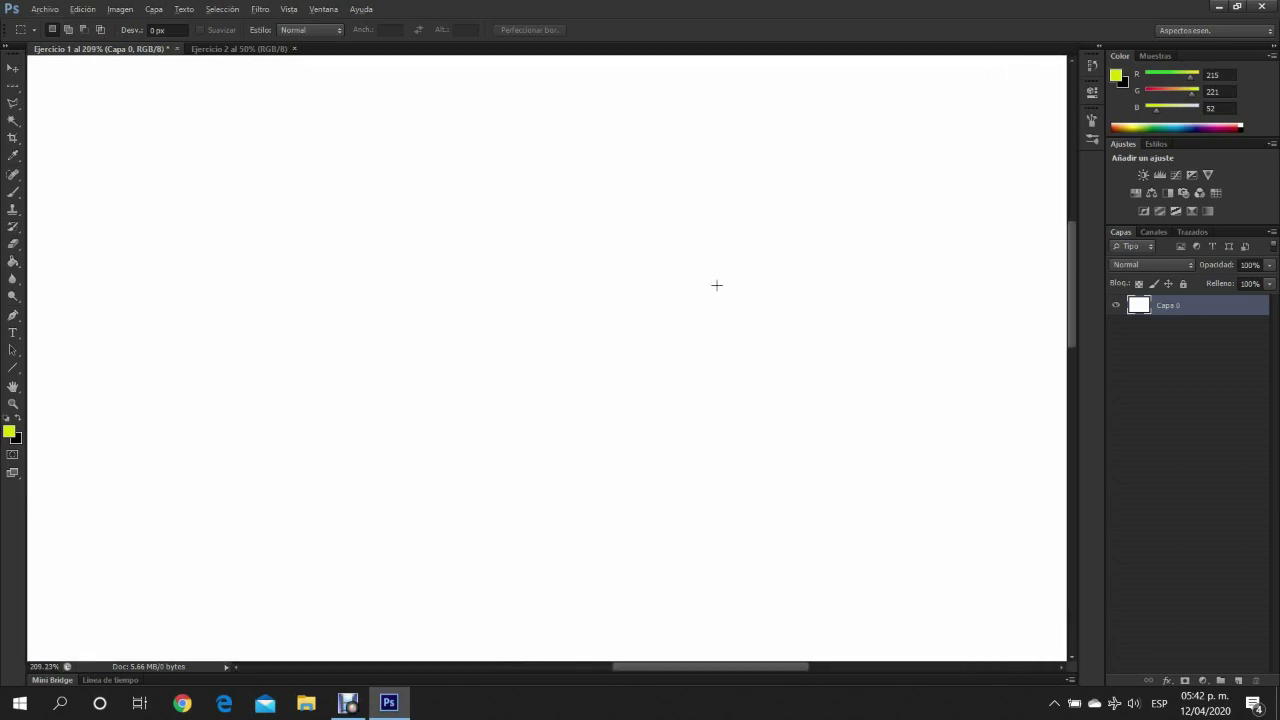
scroll(716, 285, "down", 5)
scroll(714, 283, "down", 1)
scroll(751, 237, "up", 1)
scroll(771, 103, "up", 2)
scroll(803, 120, "down", 1)
scroll(786, 214, "up", 3)
scroll(777, 283, "up", 1)
scroll(778, 285, "down", 2)
scroll(777, 283, "down", 1)
scroll(780, 270, "up", 2)
scroll(785, 248, "down", 1)
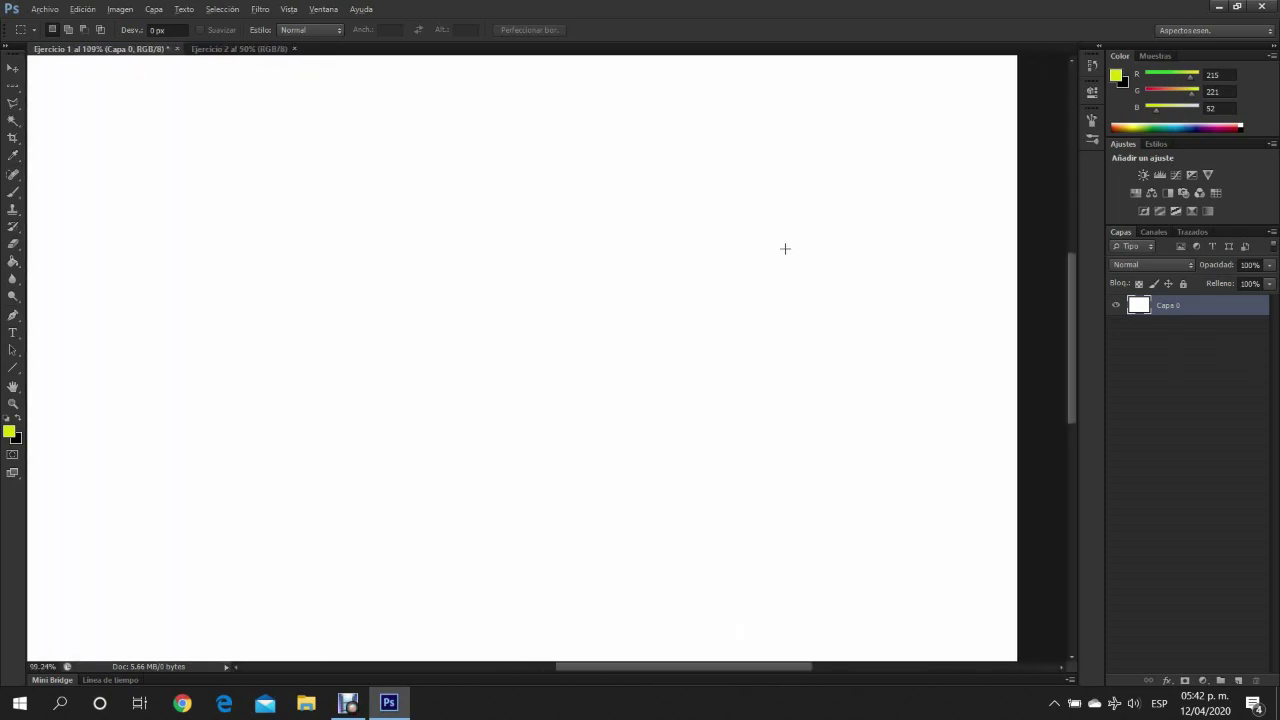
scroll(785, 250, "up", 1)
scroll(791, 263, "down", 2)
mouse_move(884, 270)
left_mouse_down()
mouse_move(753, 346)
mouse_move(814, 466)
mouse_move(854, 372)
left_mouse_up()
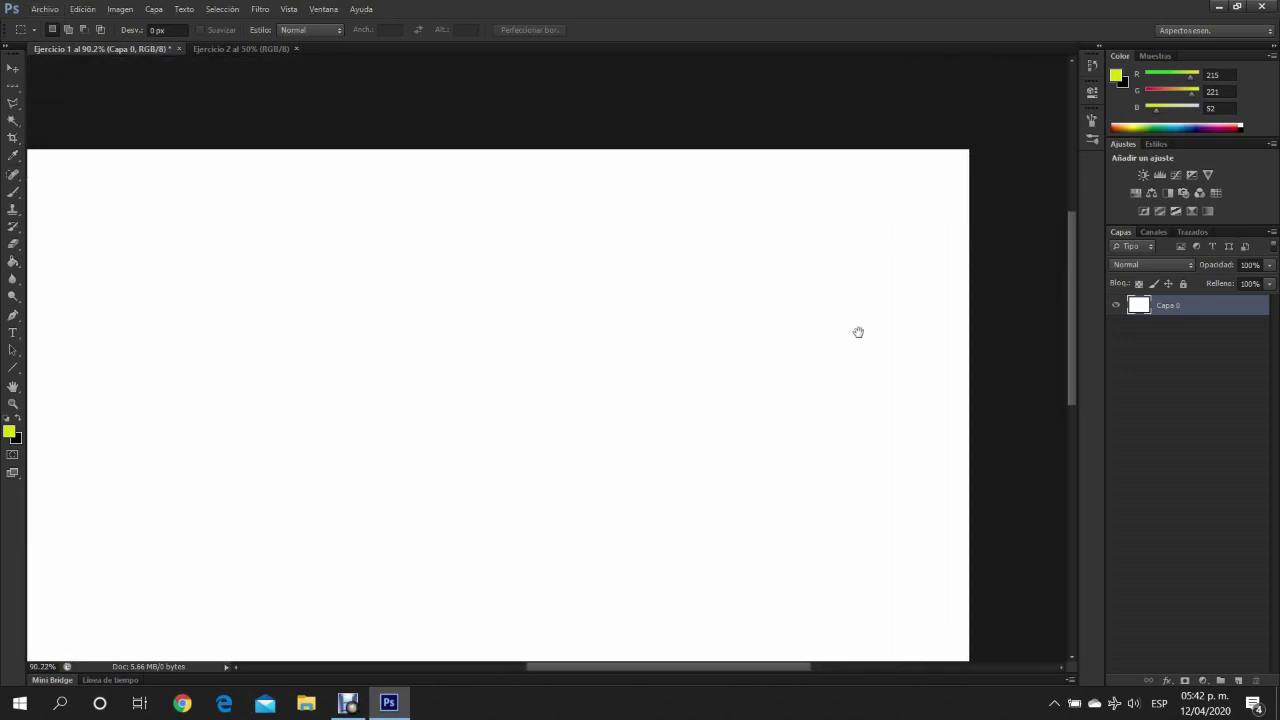
mouse_move(829, 294)
left_mouse_down()
mouse_move(803, 294)
mouse_move(791, 314)
mouse_move(854, 336)
mouse_move(849, 271)
mouse_move(789, 329)
mouse_move(863, 337)
mouse_move(810, 291)
mouse_move(889, 343)
mouse_move(929, 334)
left_mouse_up()
left_click_drag(406, 280, 585, 247)
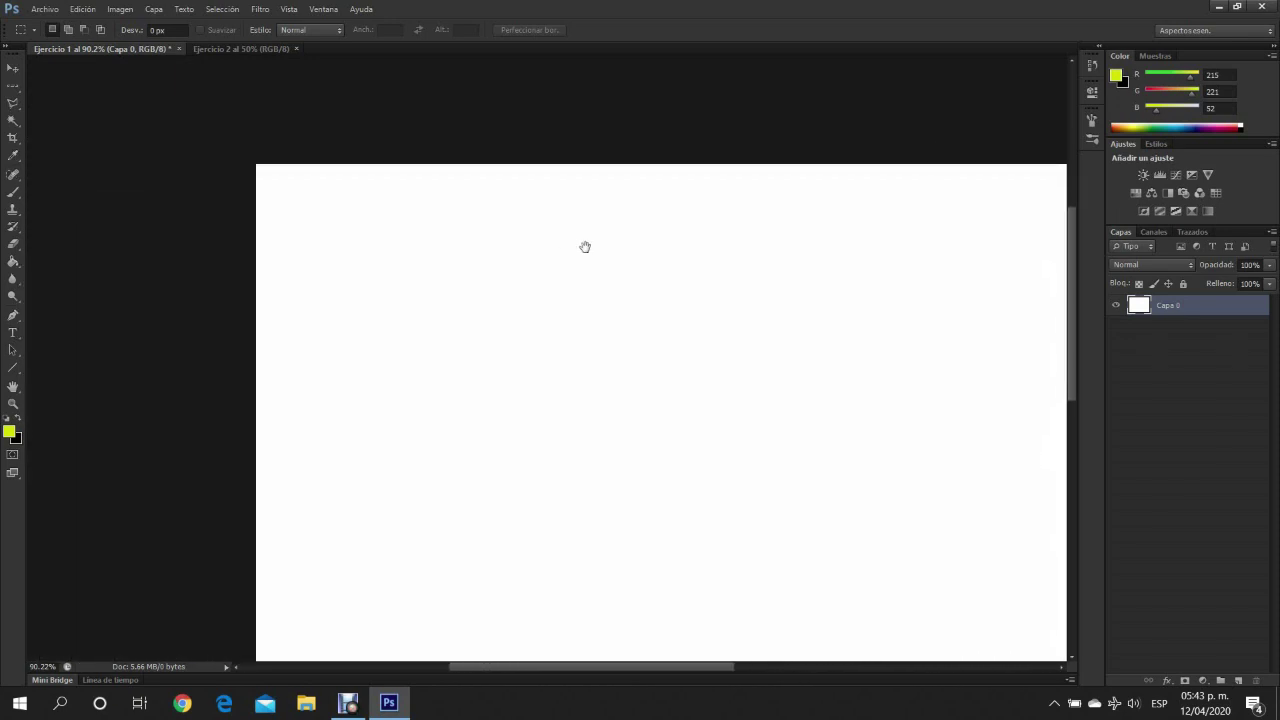
left_click_drag(754, 271, 317, 301)
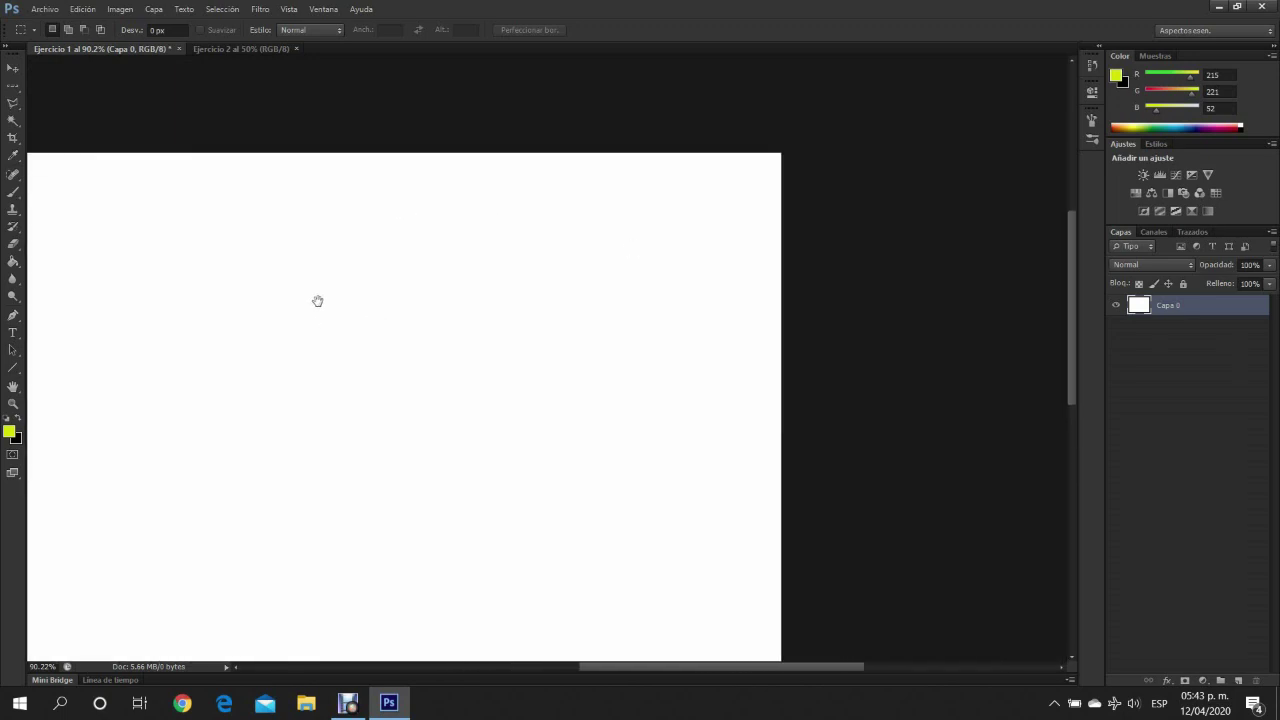
mouse_move(526, 357)
left_mouse_down()
mouse_move(649, 431)
mouse_move(660, 194)
mouse_move(689, 326)
mouse_move(680, 563)
mouse_move(651, 263)
mouse_move(538, 335)
left_mouse_up()
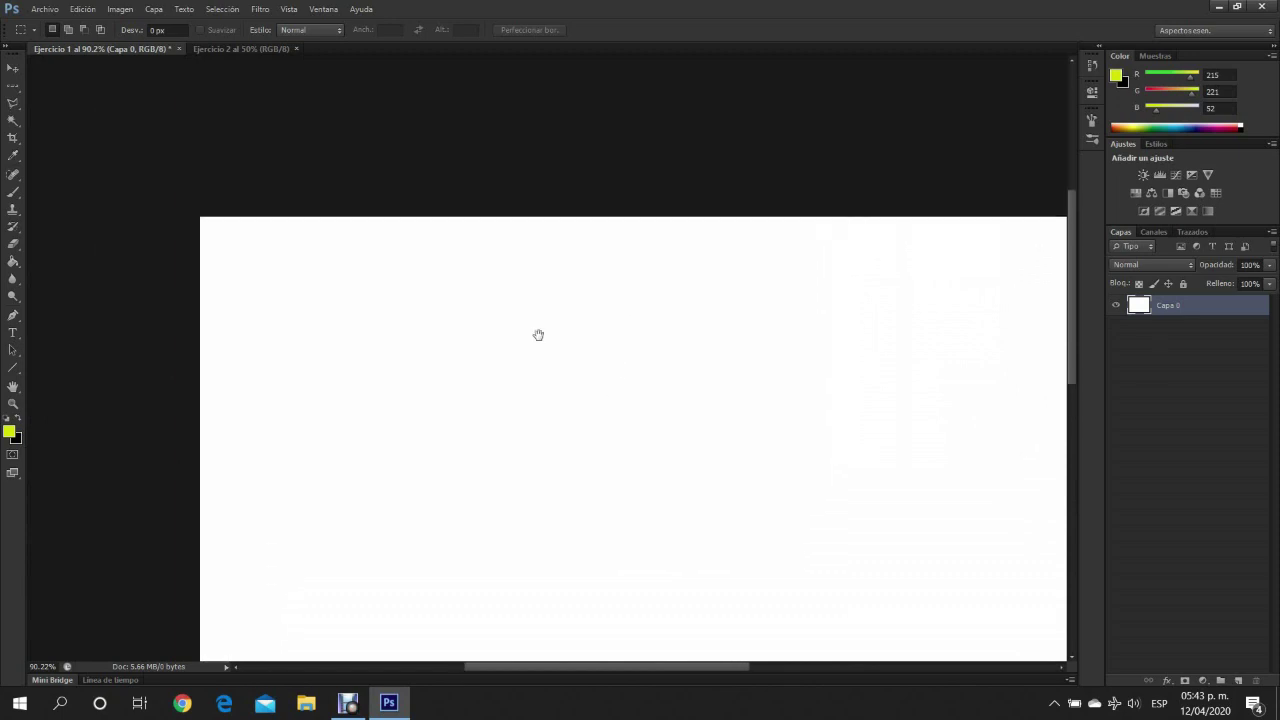
scroll(816, 233, "down", 3)
scroll(683, 209, "down", 1)
scroll(348, 155, "up", 1)
scroll(348, 155, "up", 1)
scroll(348, 155, "down", 1)
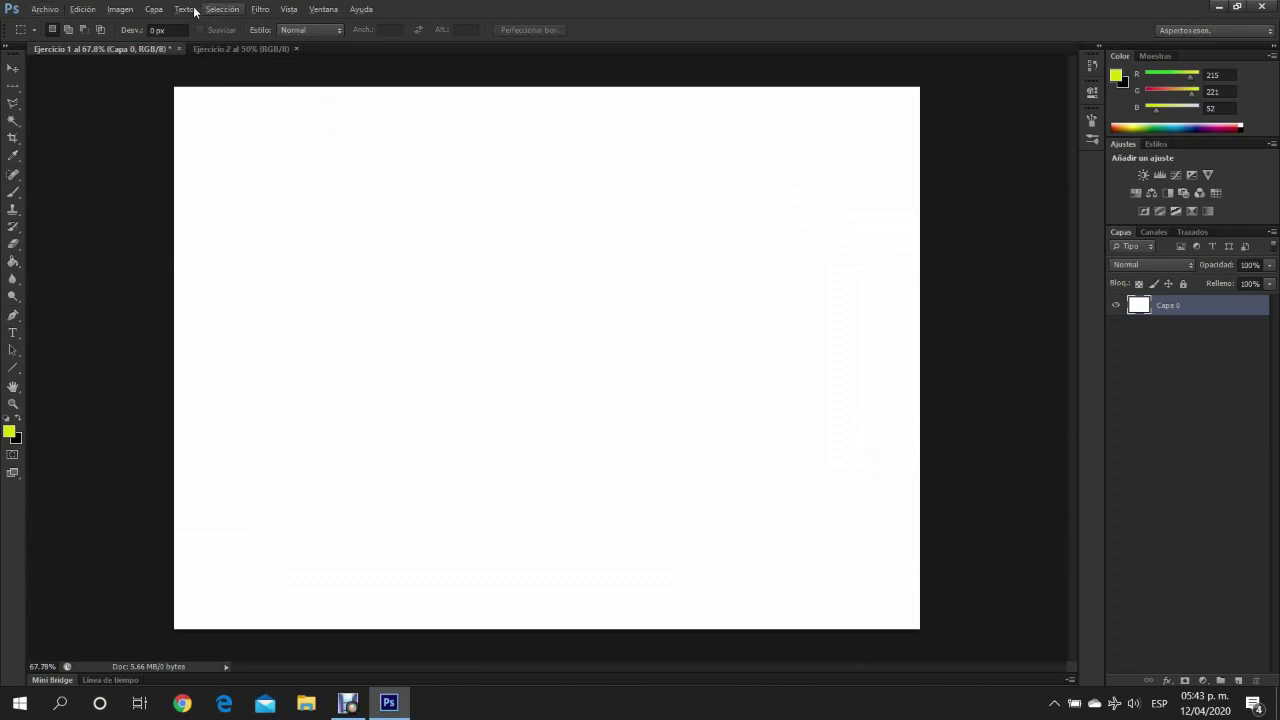
Display the centimetre rulers around Ejercicio 1 via Vista > Reglas.
left_click(290, 10)
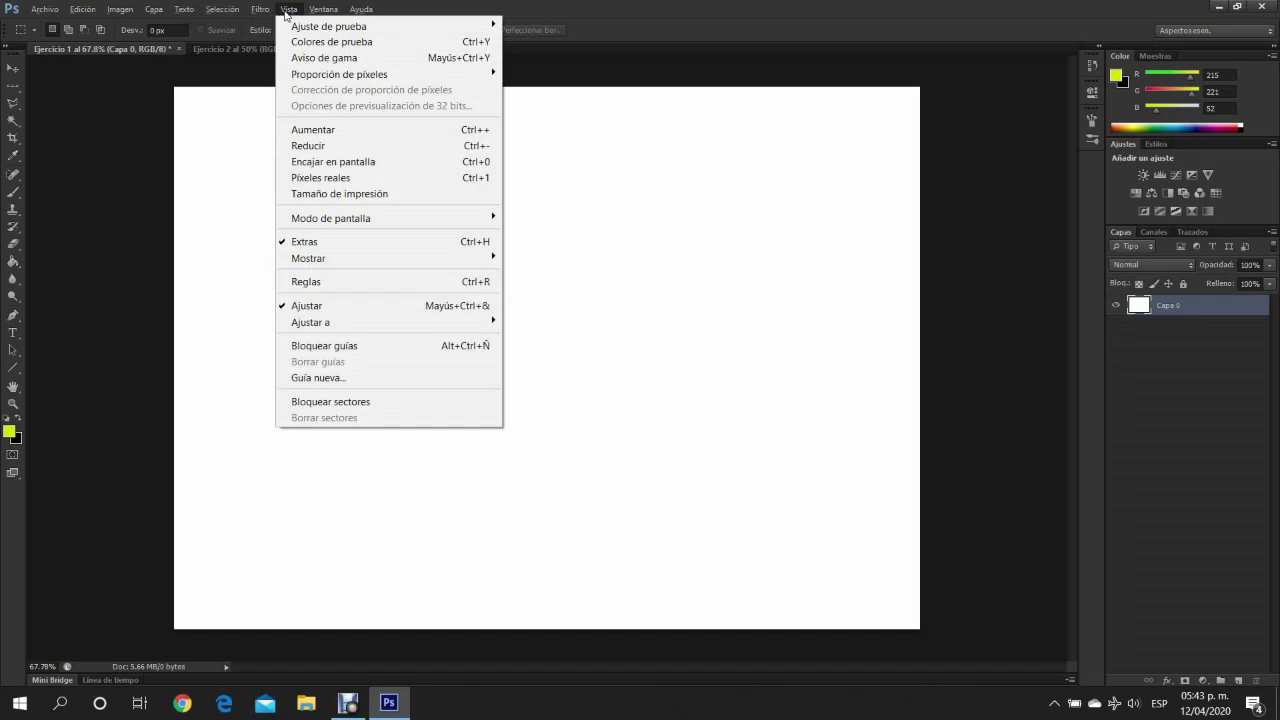
left_click(308, 284)
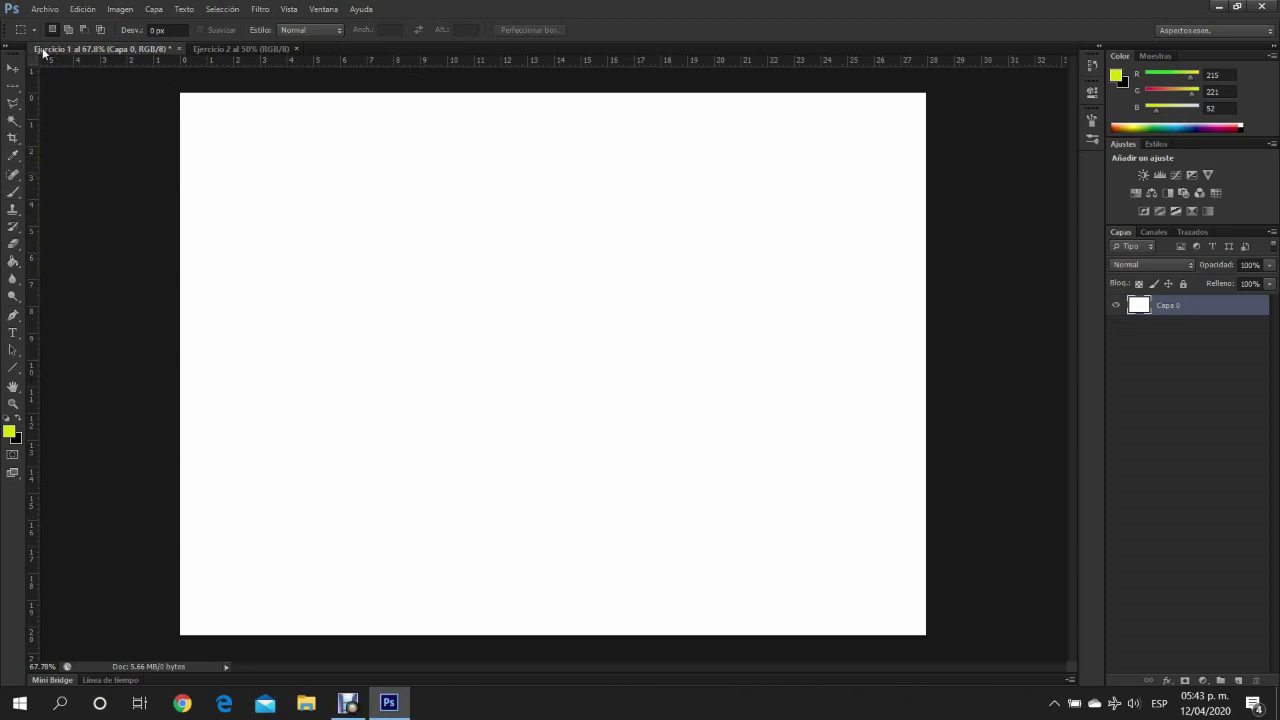
scroll(44, 53, "up", 2)
scroll(36, 57, "up", 1)
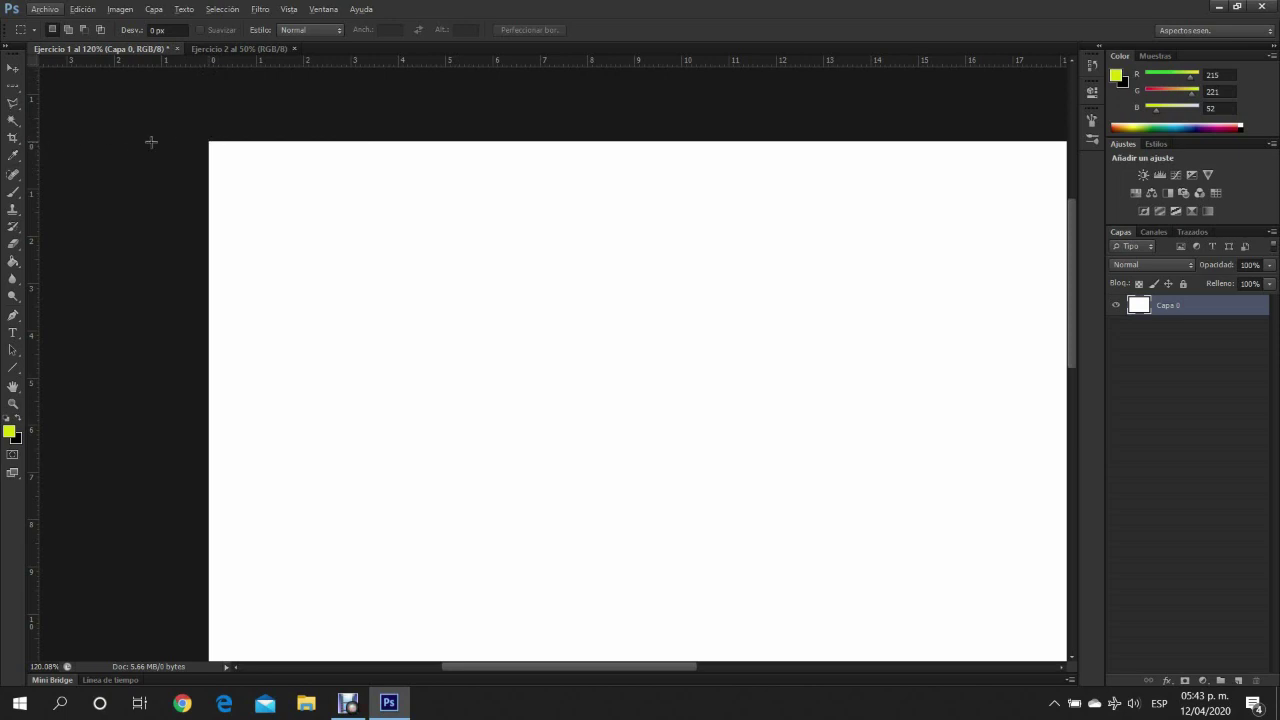
scroll(286, 163, "down", 1)
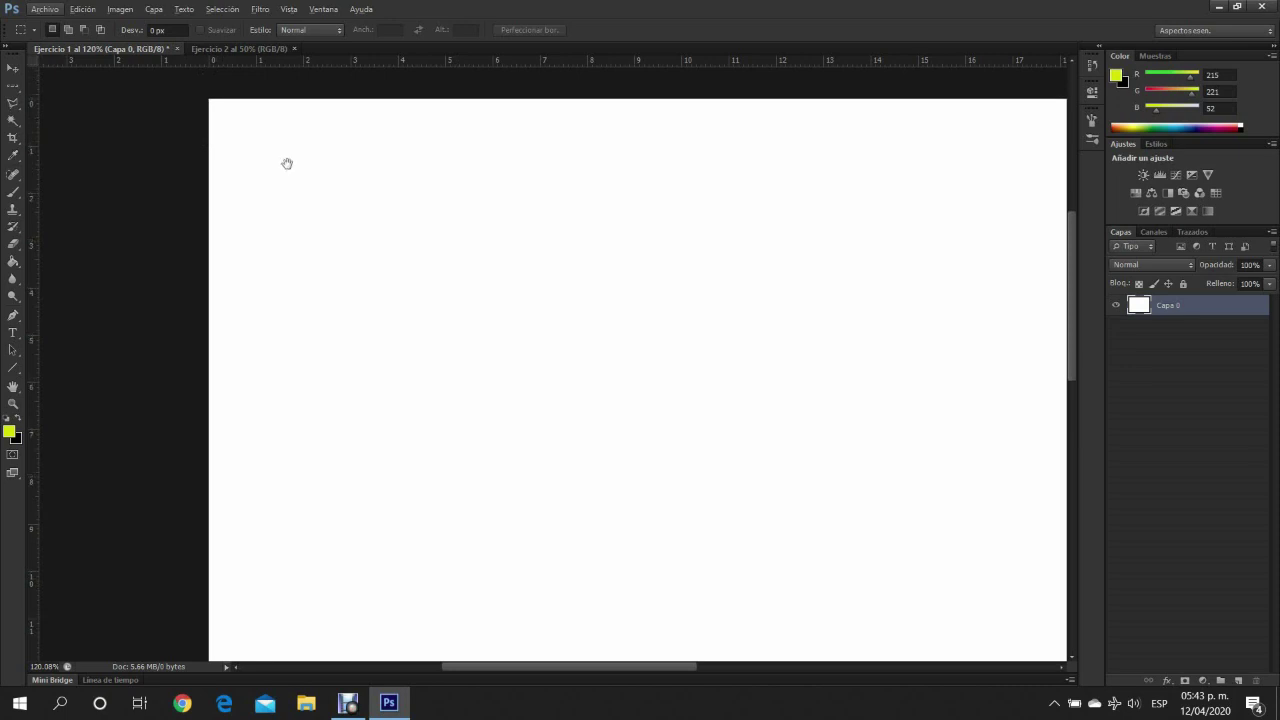
scroll(325, 200, "down", 1, "alt")
scroll(857, 89, "up", 2, "alt")
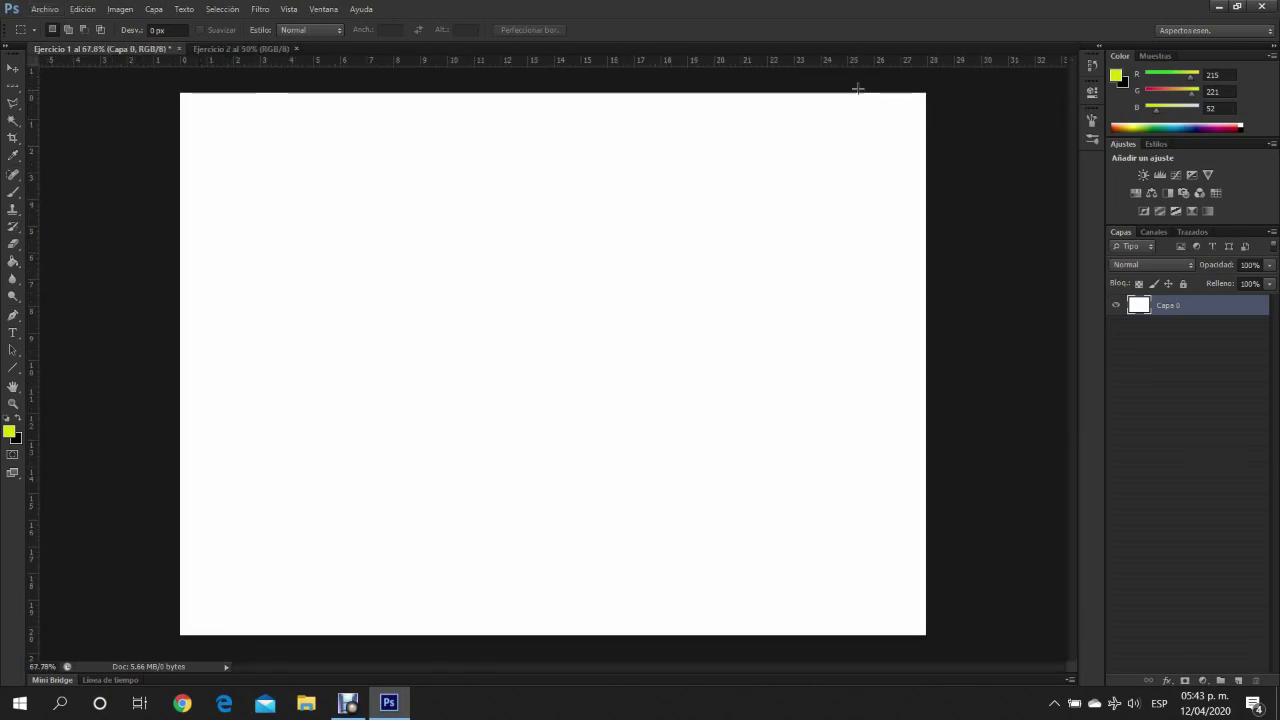
scroll(906, 91, "up", 2, "alt")
scroll(906, 91, "up", 1, "alt")
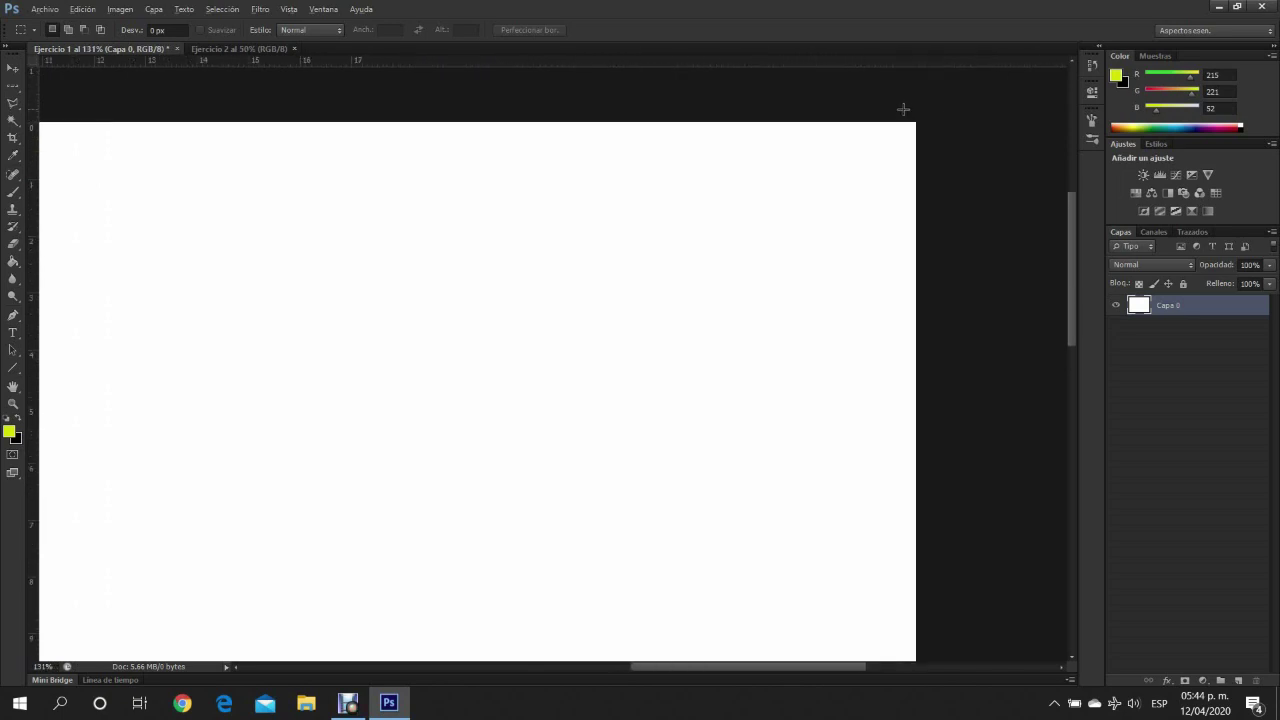
scroll(922, 97, "up", 2)
scroll(922, 95, "up", 1)
key("alt")
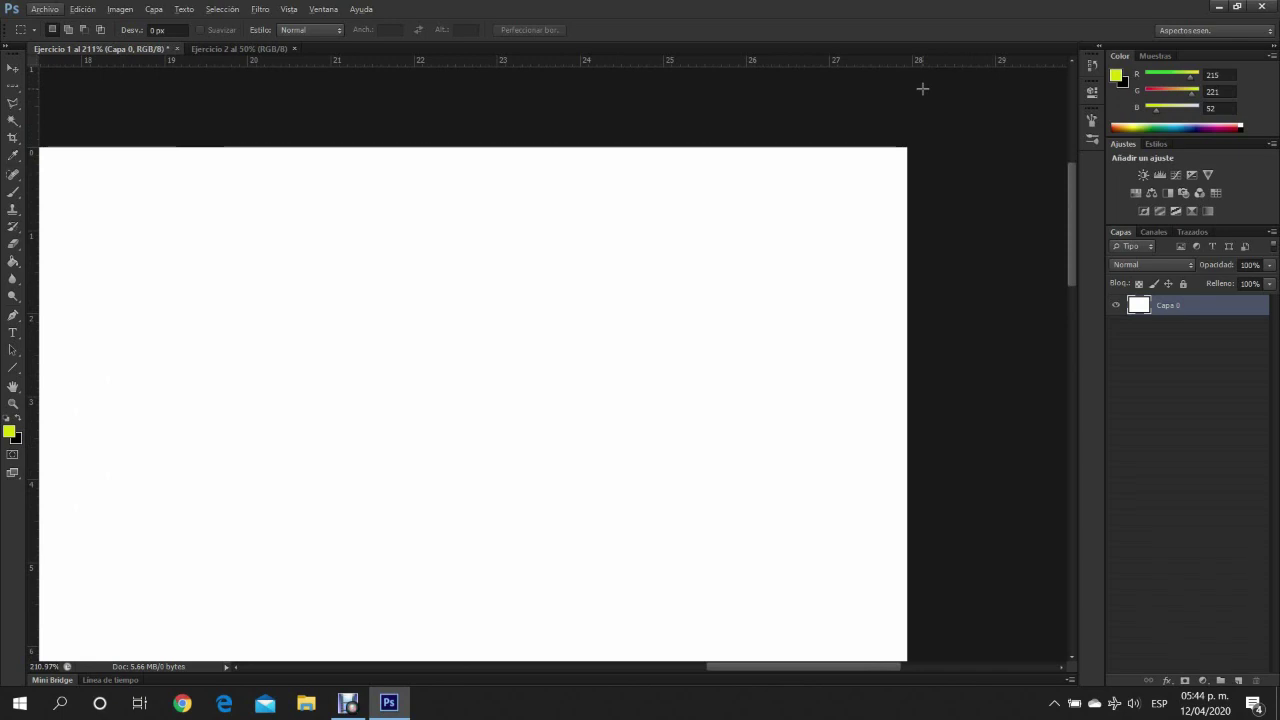
scroll(922, 88, "down", 2)
scroll(930, 118, "down", 2)
scroll(933, 121, "down", 1)
scroll(929, 81, "up", 1)
scroll(929, 81, "down", 1)
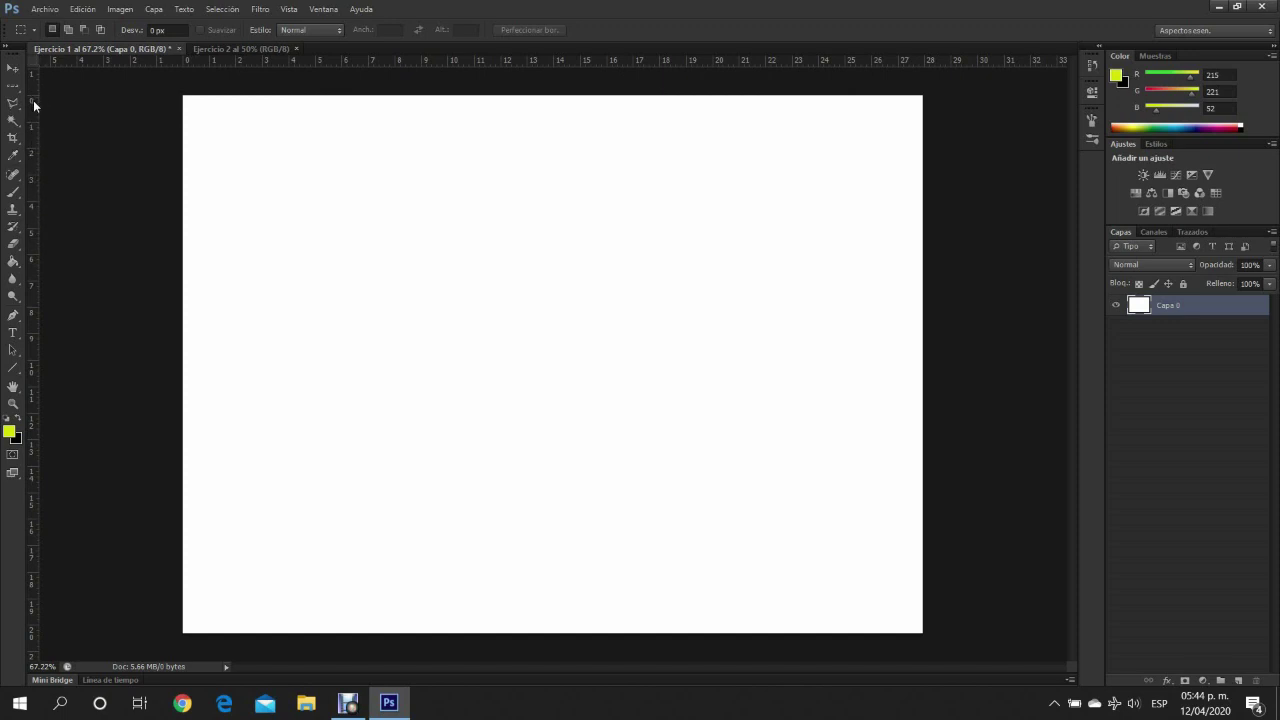
mouse_move(33, 105)
left_mouse_down()
mouse_move(486, 109)
mouse_move(807, 132)
mouse_move(921, 111)
left_mouse_up()
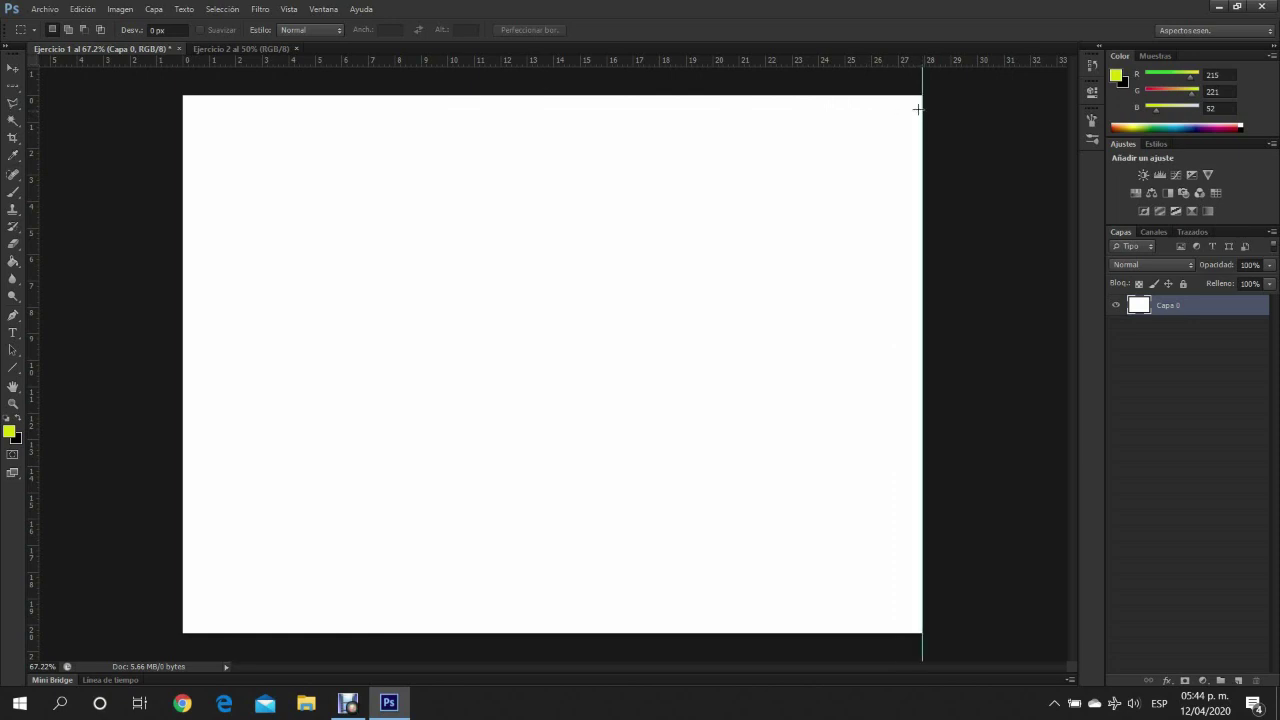
scroll(935, 60, "up", 2)
scroll(960, 65, "up", 3)
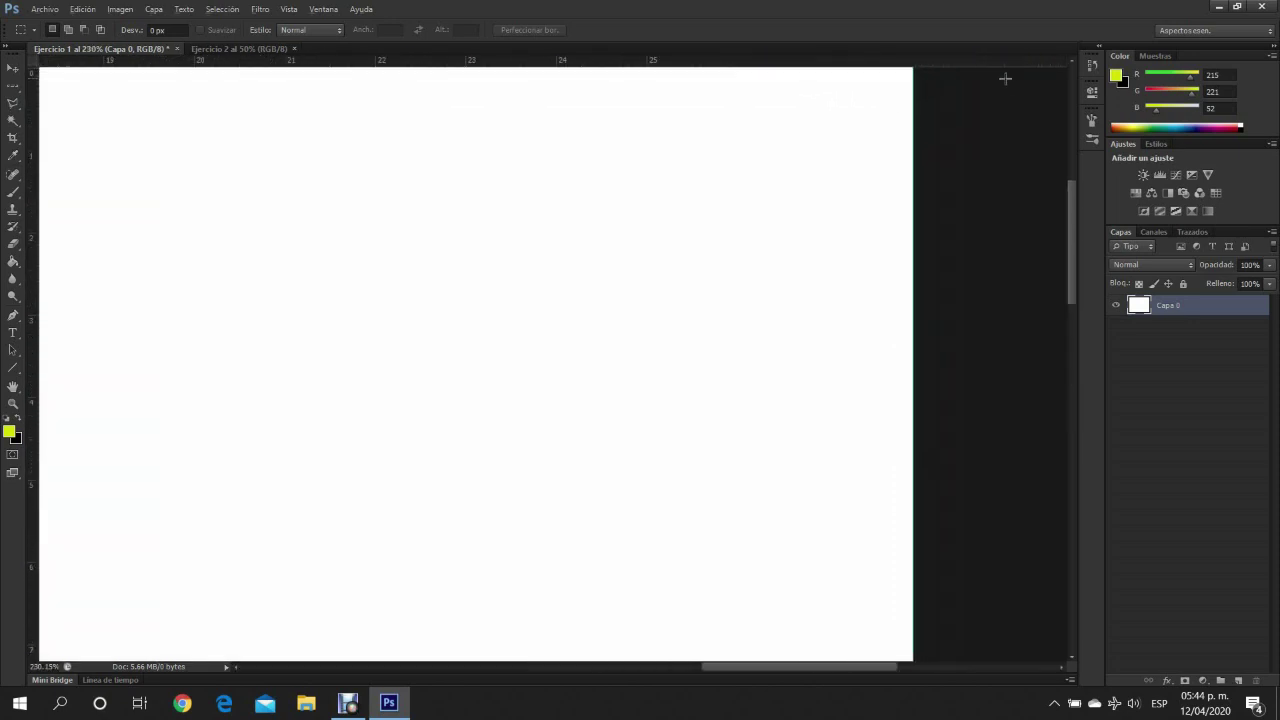
scroll(1005, 78, "up", 2)
scroll(903, 166, "up", 2)
scroll(903, 191, "up", 1)
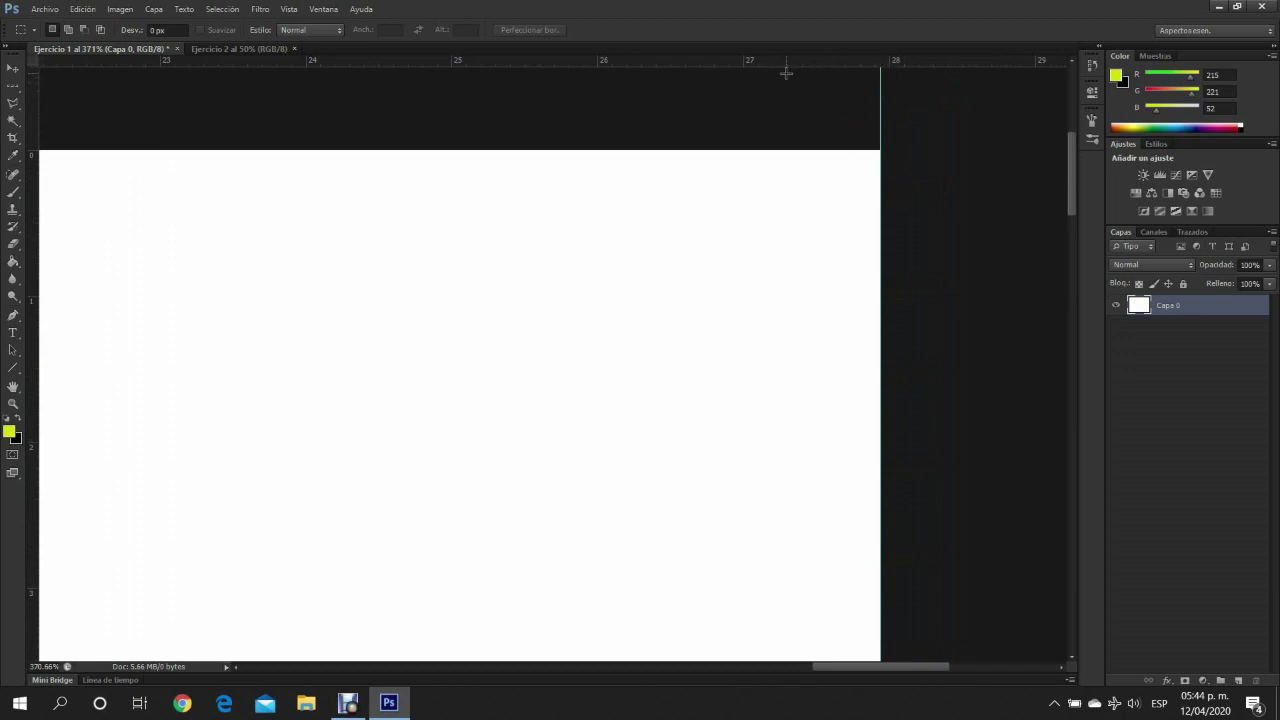
scroll(884, 67, "down", 2)
scroll(903, 186, "down", 4)
scroll(908, 134, "down", 4)
scroll(906, 134, "down", 8)
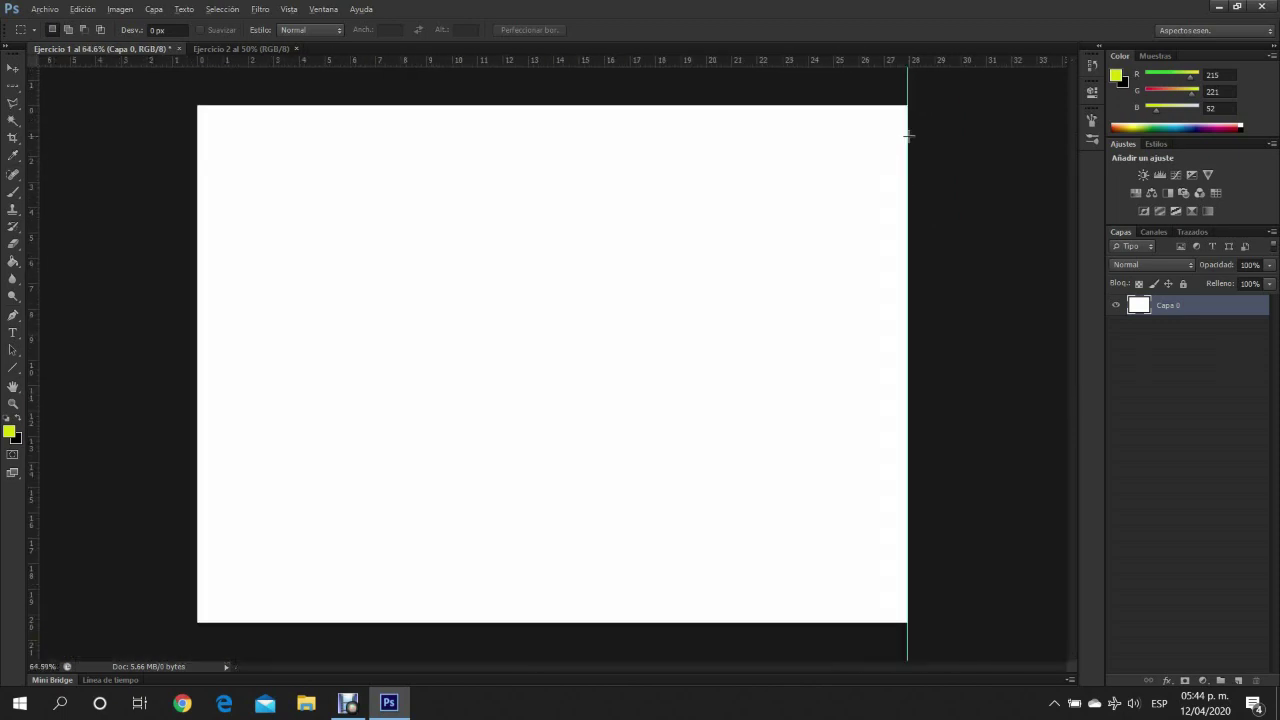
scroll(908, 134, "down", 1)
mouse_move(444, 59)
left_mouse_down()
mouse_move(244, 597)
mouse_move(230, 599)
left_mouse_up()
scroll(223, 600, "up", 1)
scroll(429, 331, "up", 1)
scroll(530, 269, "down", 3)
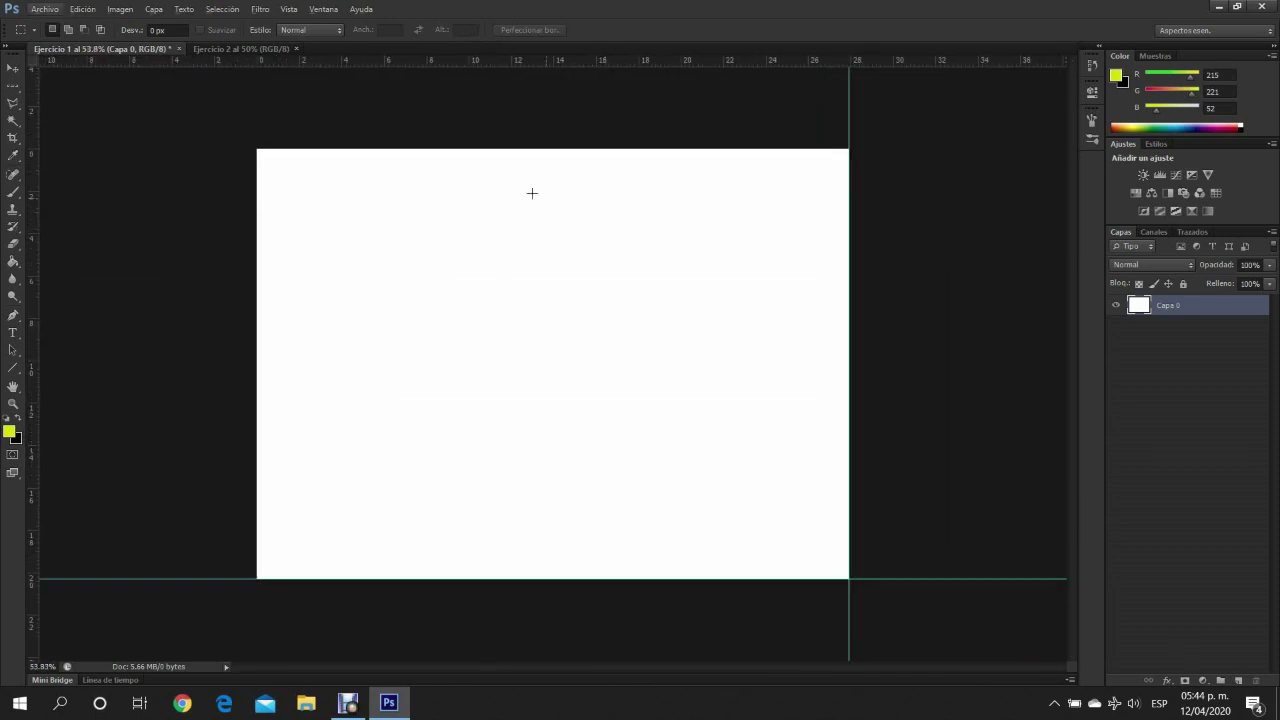
left_click_drag(37, 156, 308, 157)
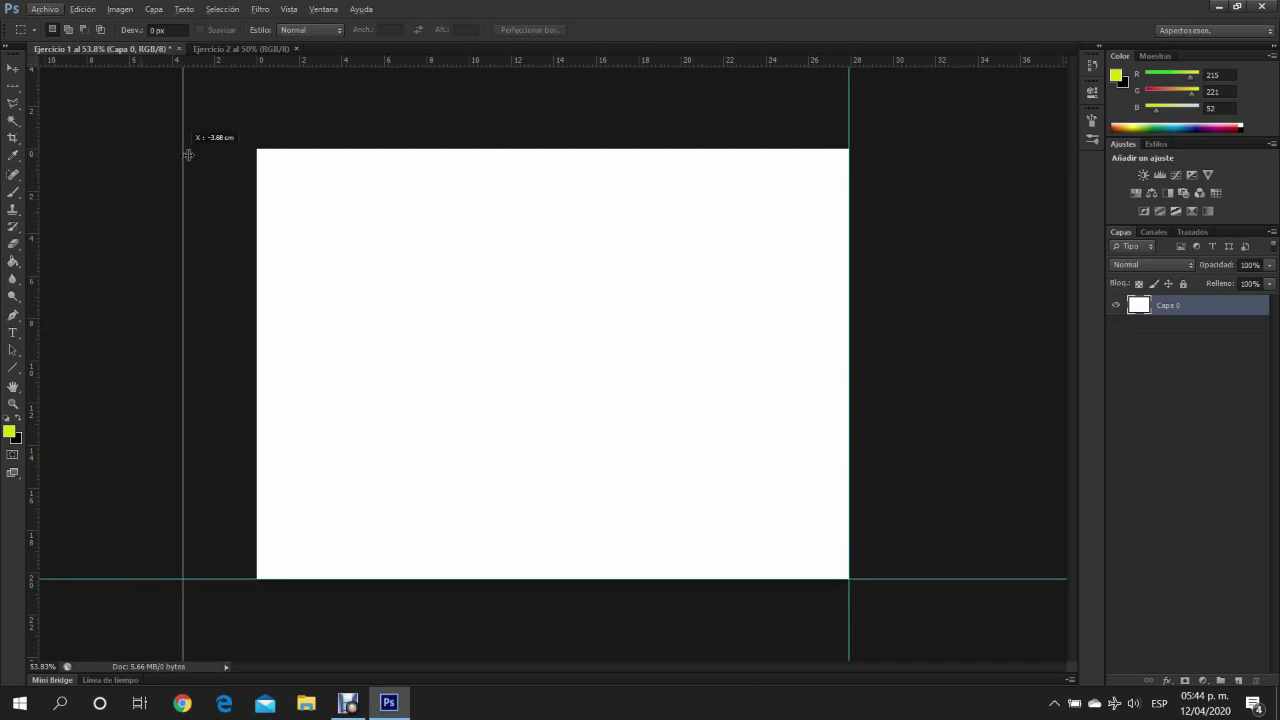
mouse_move(701, 54)
left_mouse_down()
mouse_move(697, 88)
mouse_move(715, 55)
left_mouse_up()
mouse_move(540, 38)
left_mouse_down()
mouse_move(563, 48)
mouse_move(516, 207)
left_mouse_up()
scroll(720, 186, "down", 1)
scroll(720, 186, "up", 1)
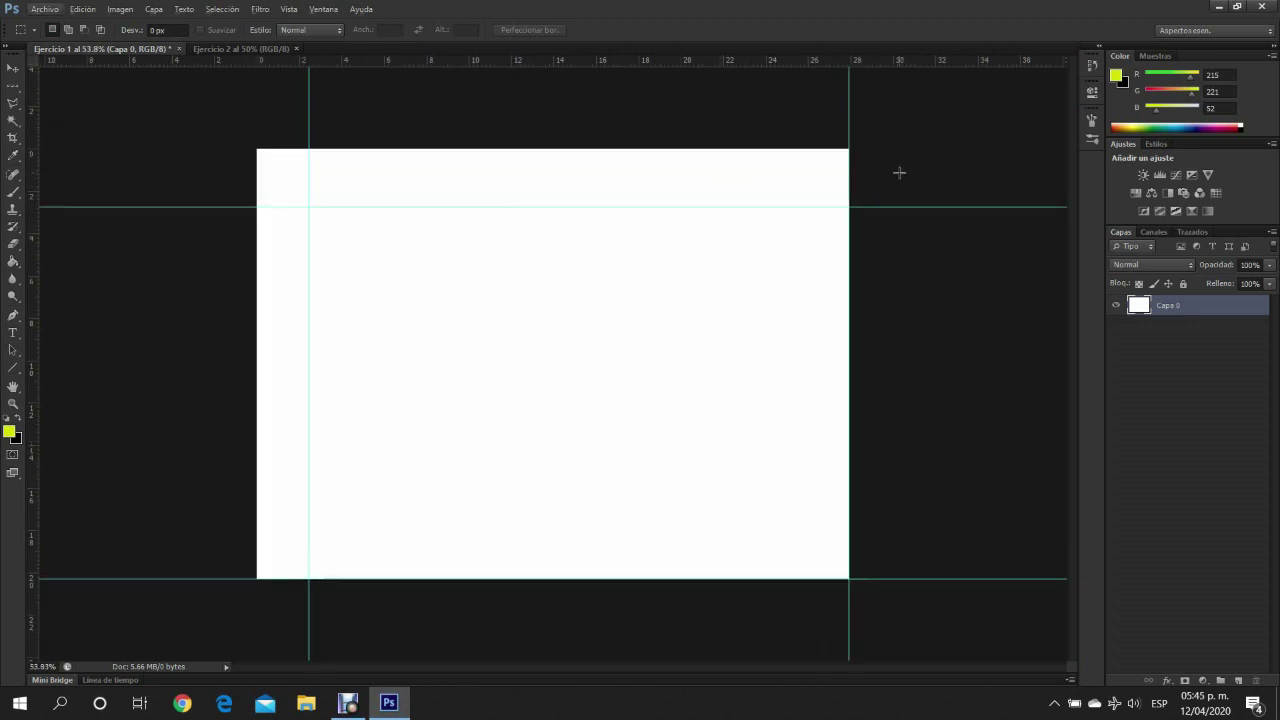
key("ctrl+alt+z")
key("ctrl+alt+z")
key("ctrl+alt+z")
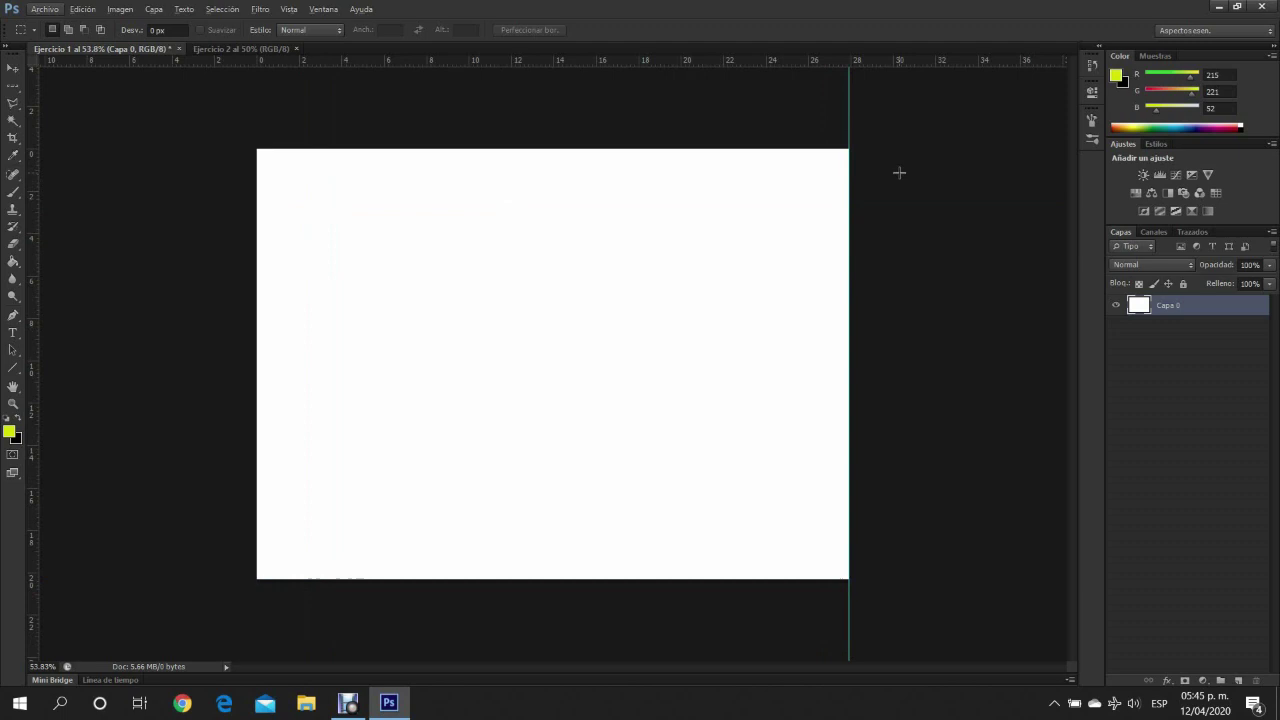
key("ctrl+alt+z")
scroll(899, 173, "down", 1)
scroll(646, 377, "up", 1)
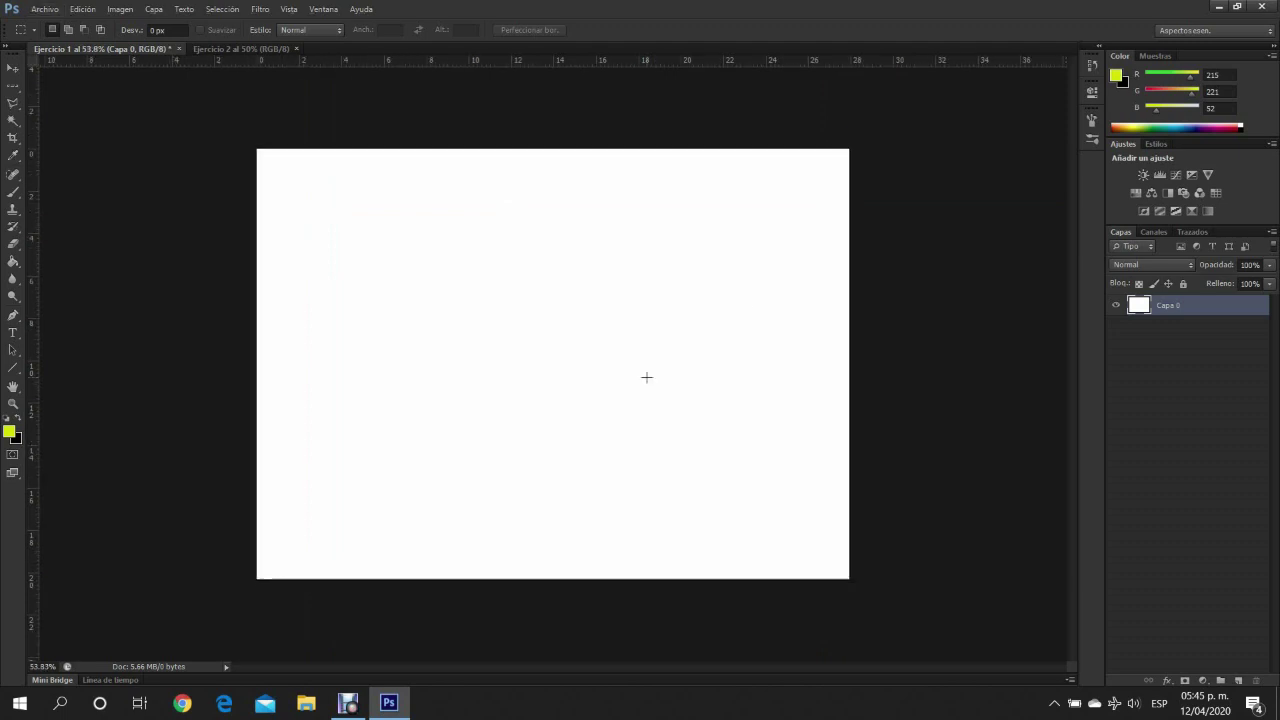